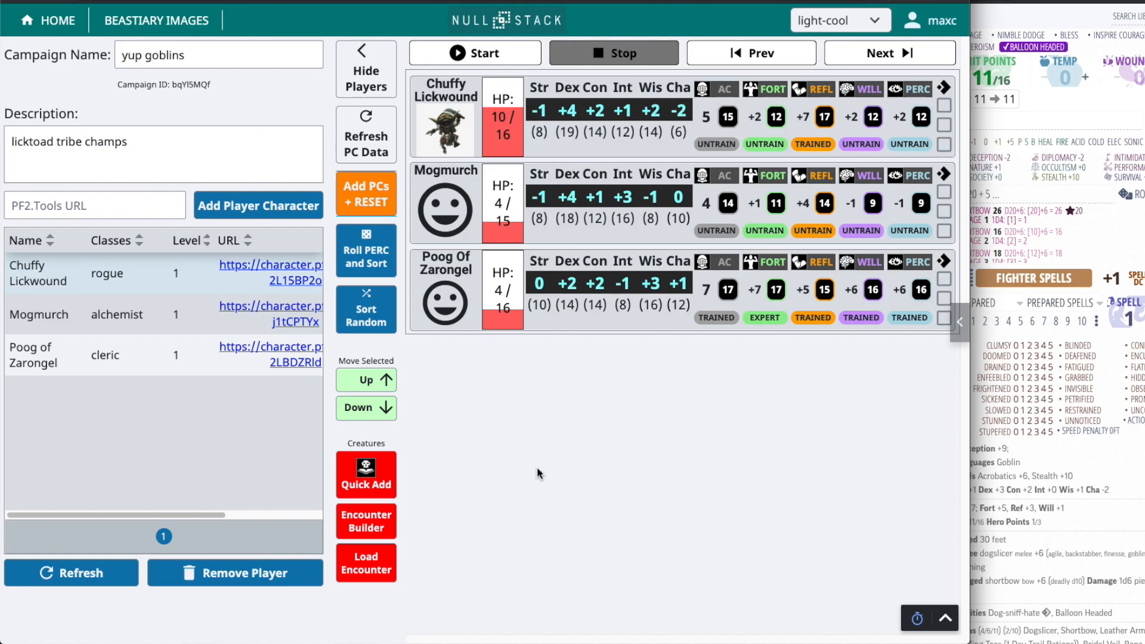
Examine Reta Bigbad's character sheet, including her class details and defenses, and return to the campaign page
{"action": "left_click", "coordinate": [1129, 461]}
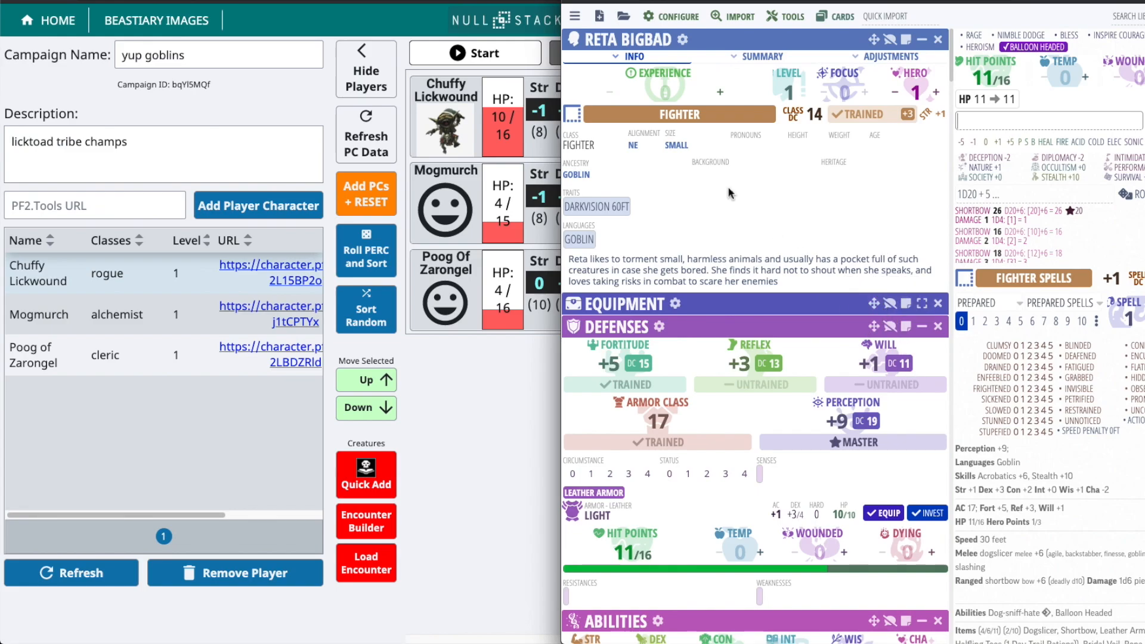
{"action": "scroll", "coordinate": [770, 268], "scroll_direction": "down", "scroll_amount": 1}
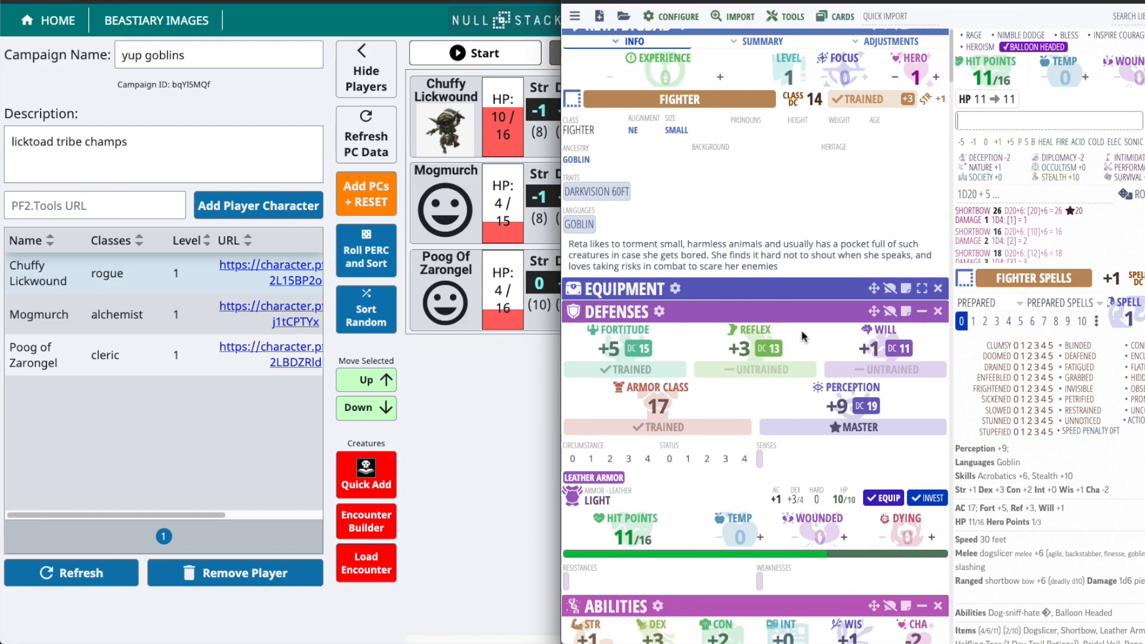
{"action": "scroll", "coordinate": [797, 324], "scroll_direction": "up", "scroll_amount": 1}
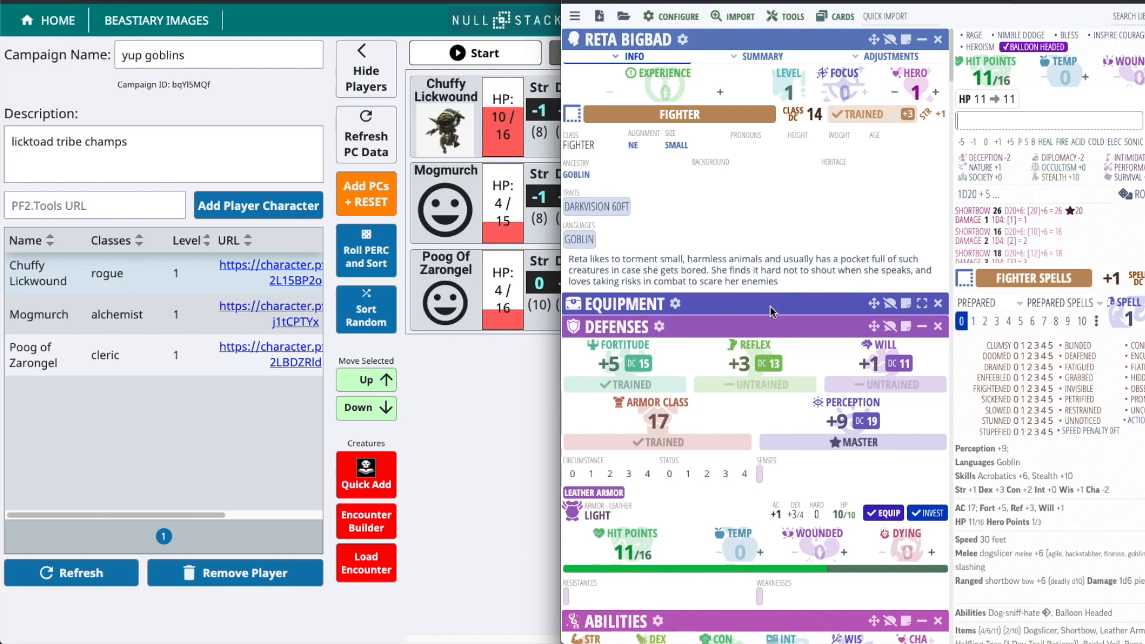
{"action": "scroll", "coordinate": [775, 316], "scroll_direction": "down", "scroll_amount": 1}
{"action": "scroll", "coordinate": [779, 35], "scroll_direction": "up", "scroll_amount": 1}
{"action": "left_click", "coordinate": [510, 455]}
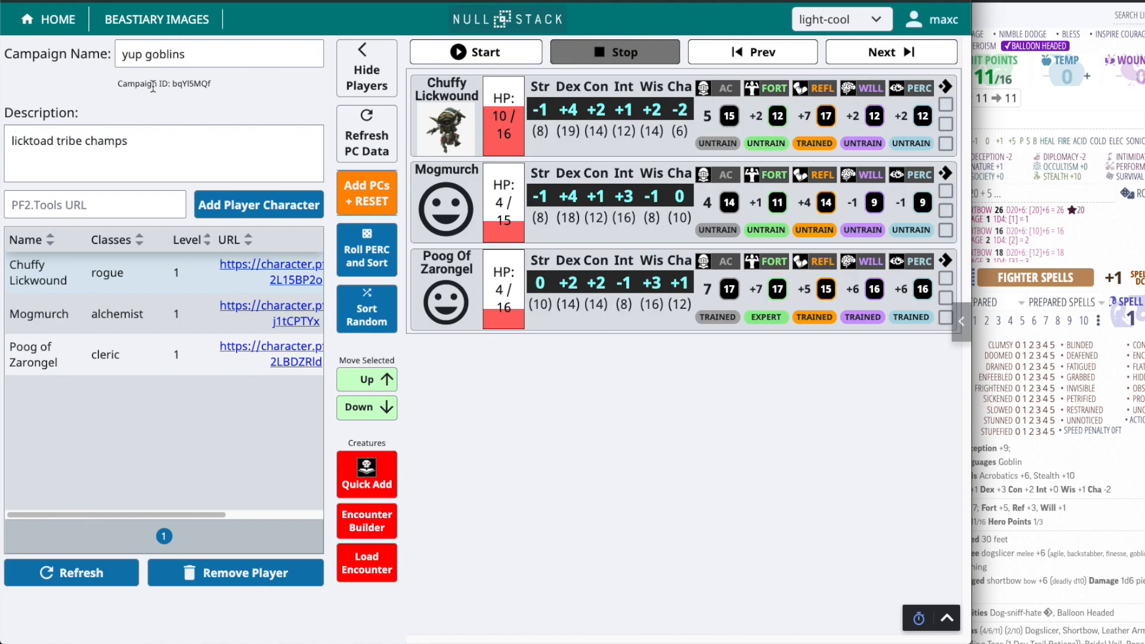
{"action": "left_click", "coordinate": [120, 150]}
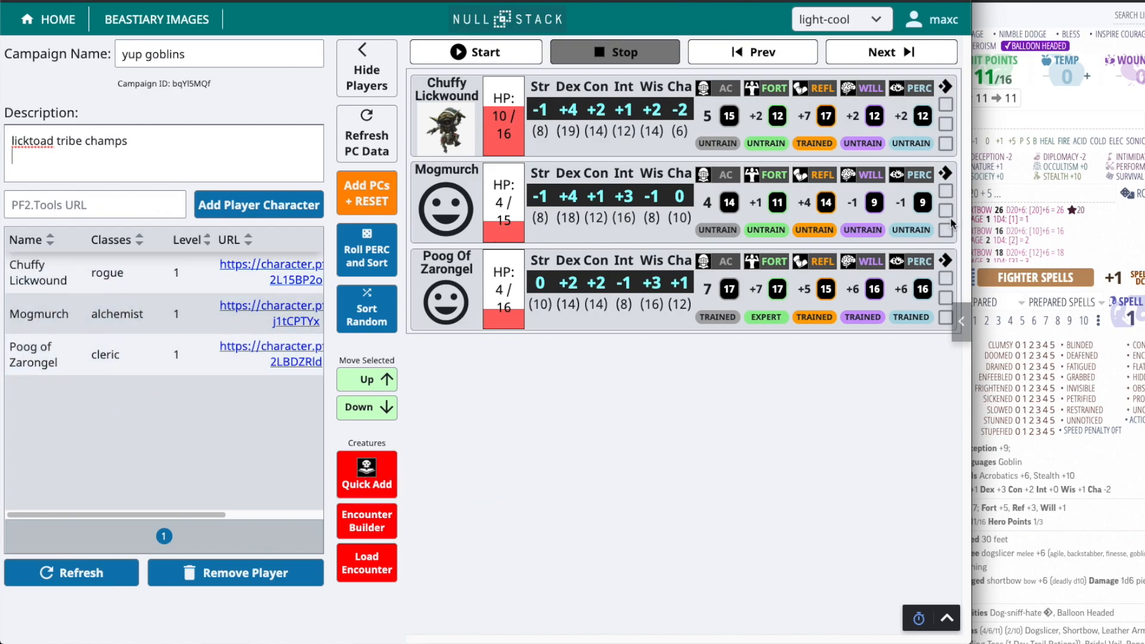
{"action": "left_click", "coordinate": [1013, 140]}
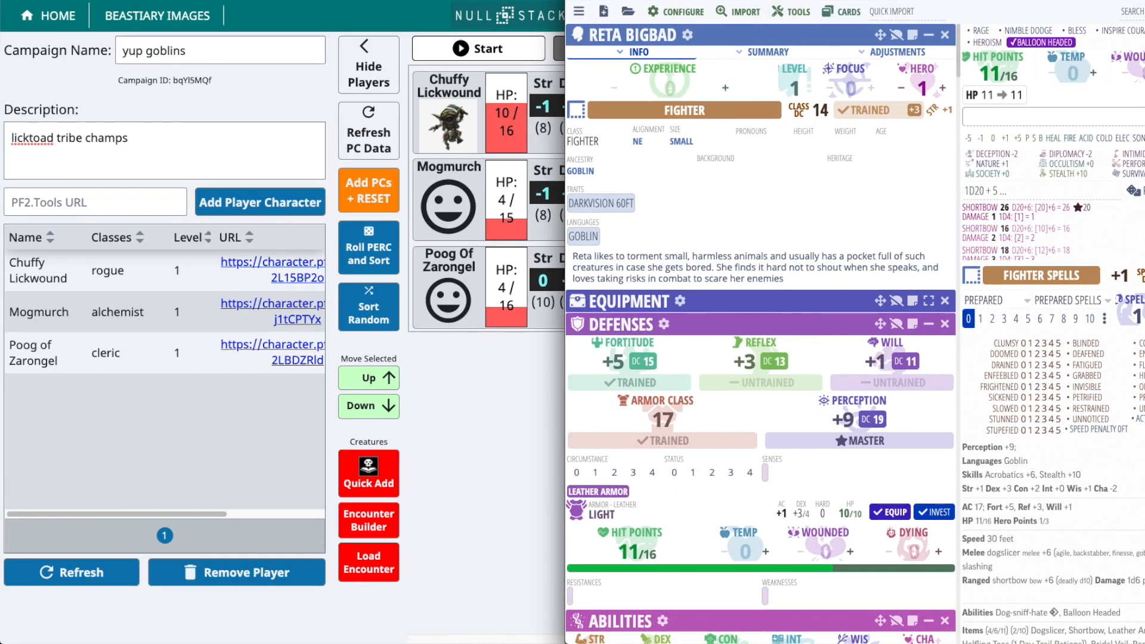
{"action": "left_click", "coordinate": [249, 439]}
{"action": "left_click", "coordinate": [141, 205]}
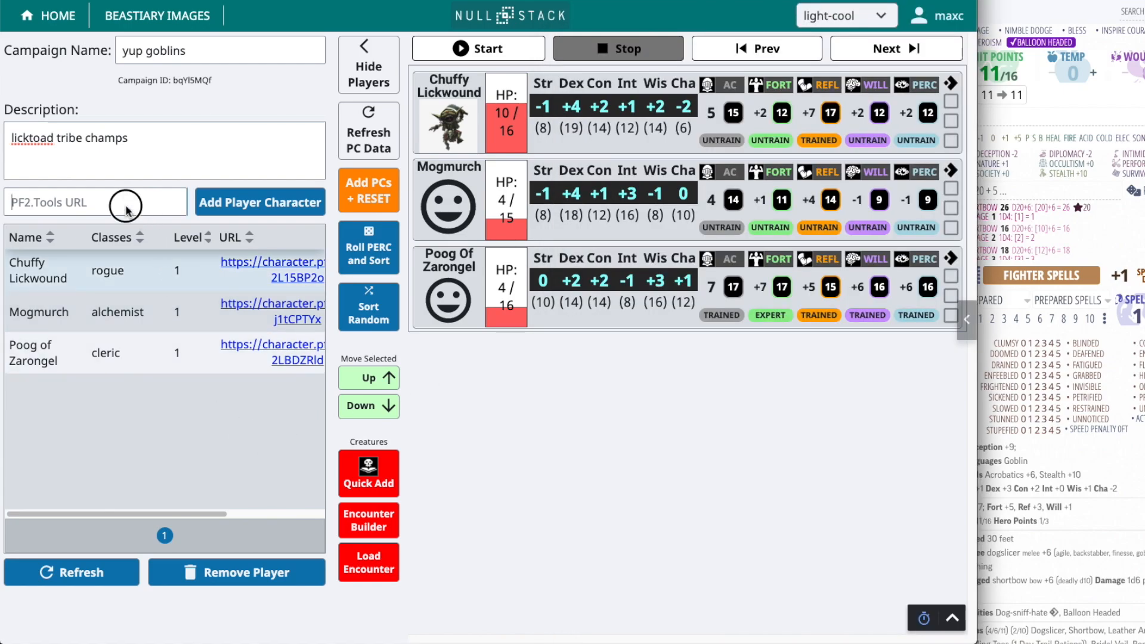
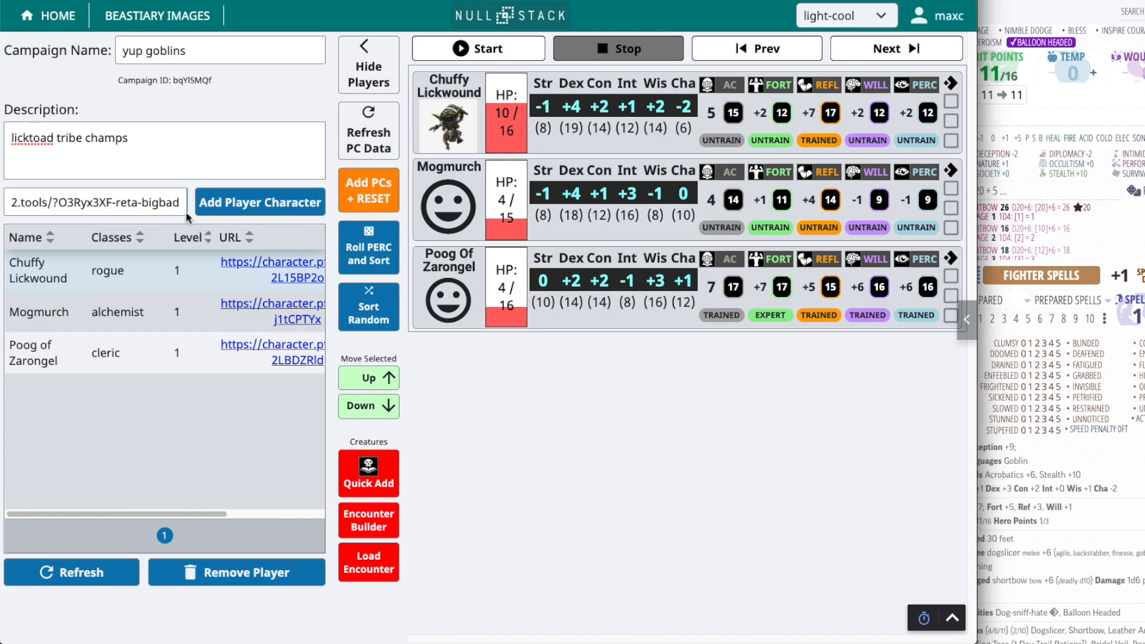
{"action": "left_click", "coordinate": [209, 203]}
{"action": "left_click", "coordinate": [36, 408]}
{"action": "left_click", "coordinate": [36, 408]}
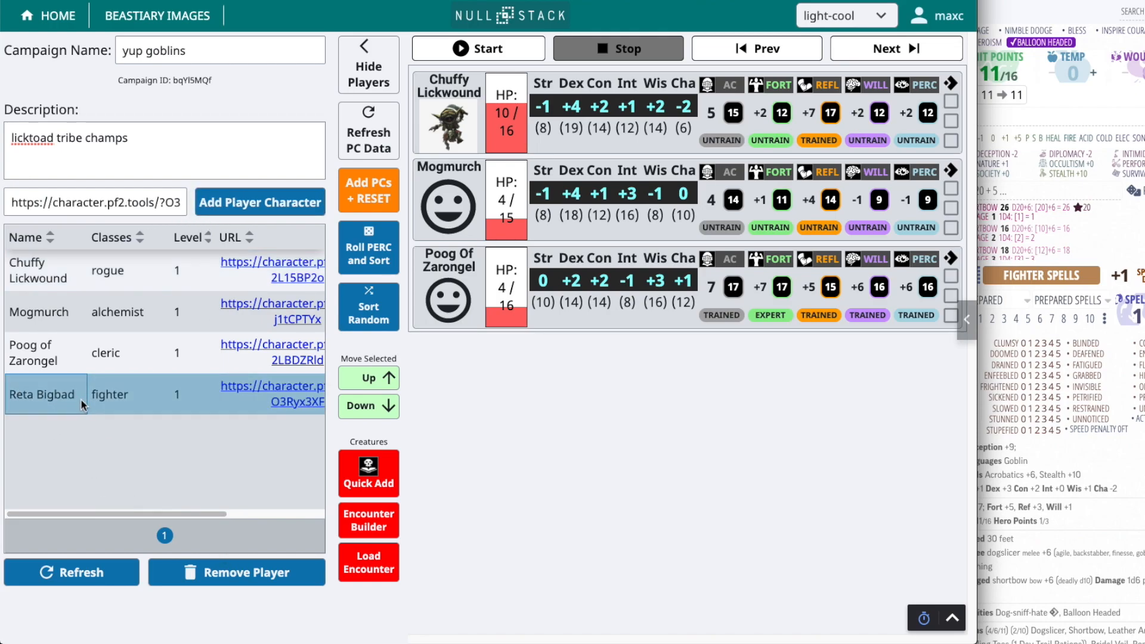
{"action": "left_click", "coordinate": [354, 200]}
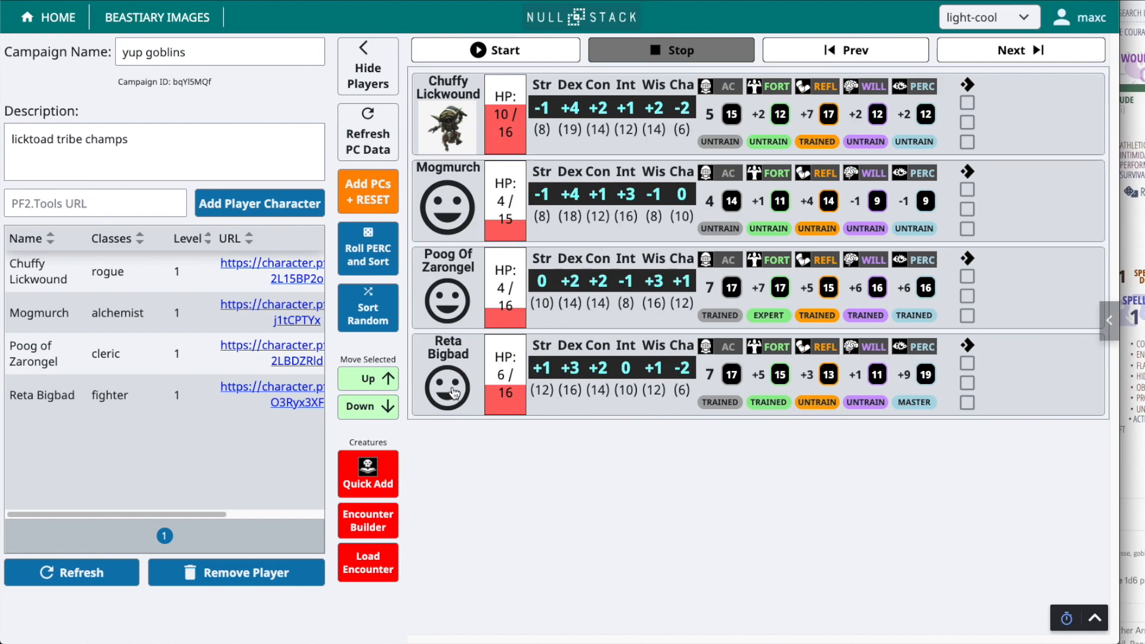
Copy the address of the hooded goblin picture and set it as Reta Bigbad's player image URL
{"action": "key", "text": "ctrl+Tab"}
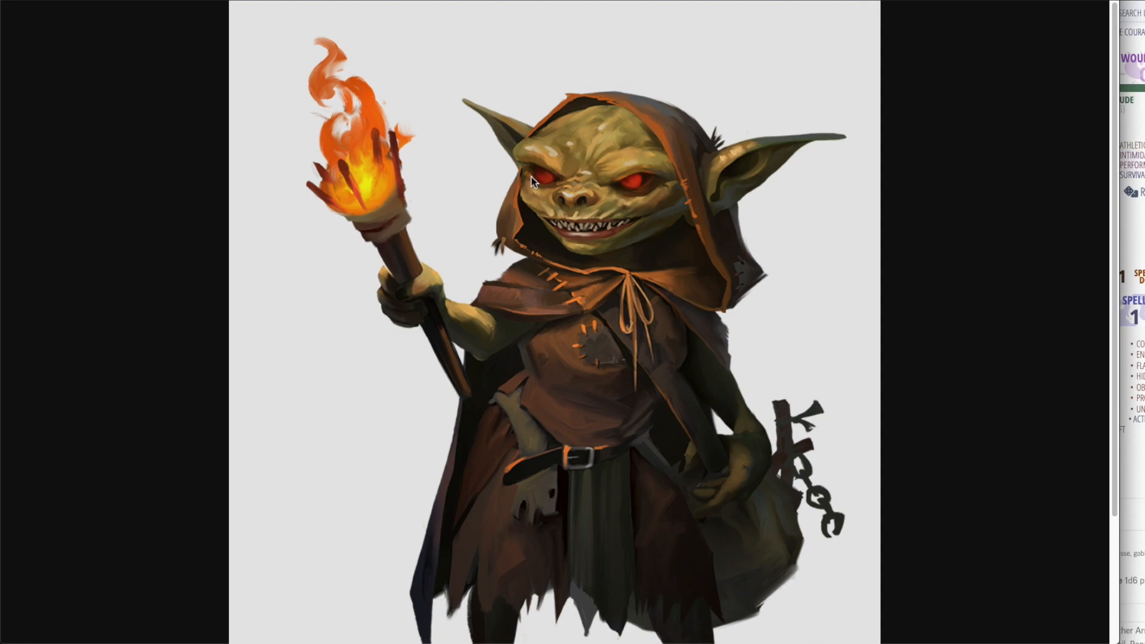
{"action": "right_click", "coordinate": [371, 5]}
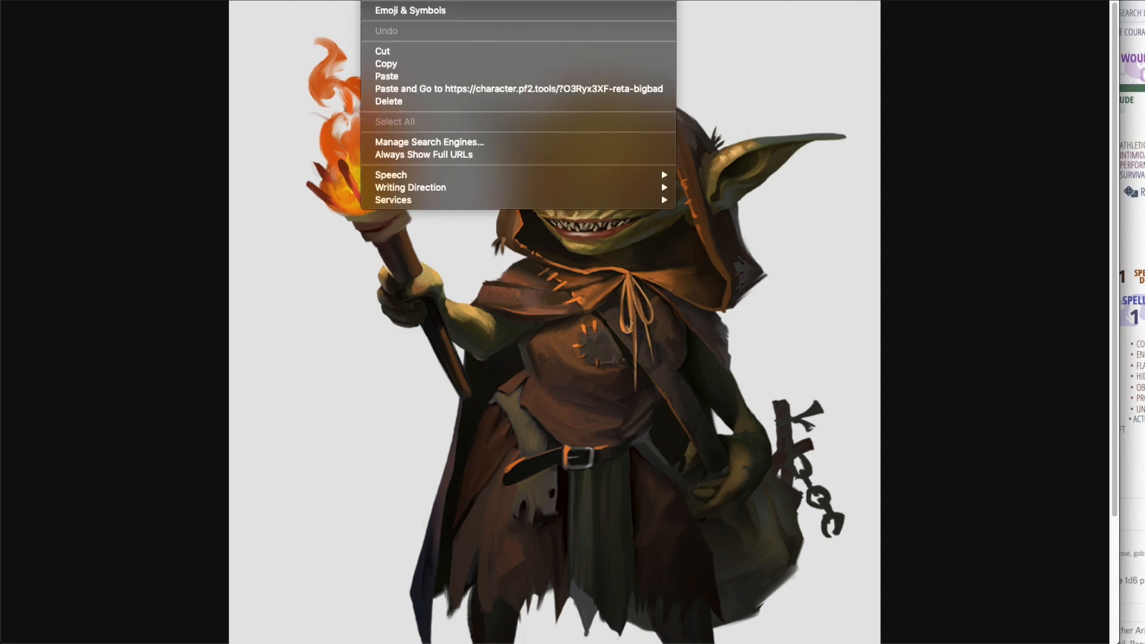
{"action": "left_click", "coordinate": [408, 68]}
{"action": "key", "text": "ctrl+w"}
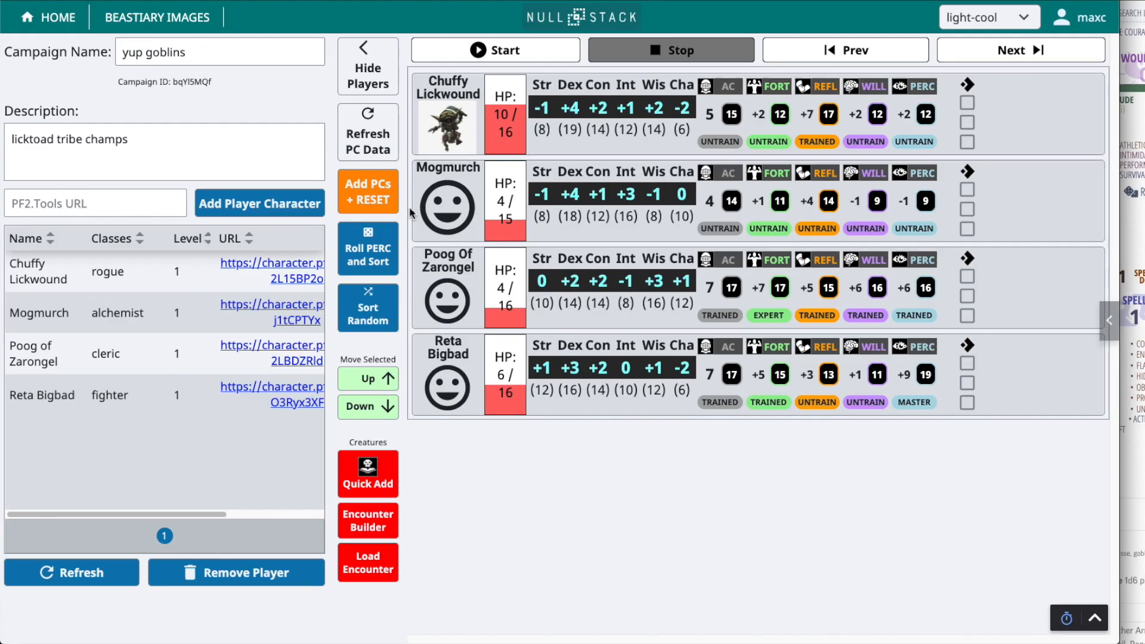
{"action": "left_click", "coordinate": [447, 382]}
{"action": "left_click", "coordinate": [488, 353]}
{"action": "left_click_drag", "start_coordinate": [488, 353], "coordinate": [423, 354]}
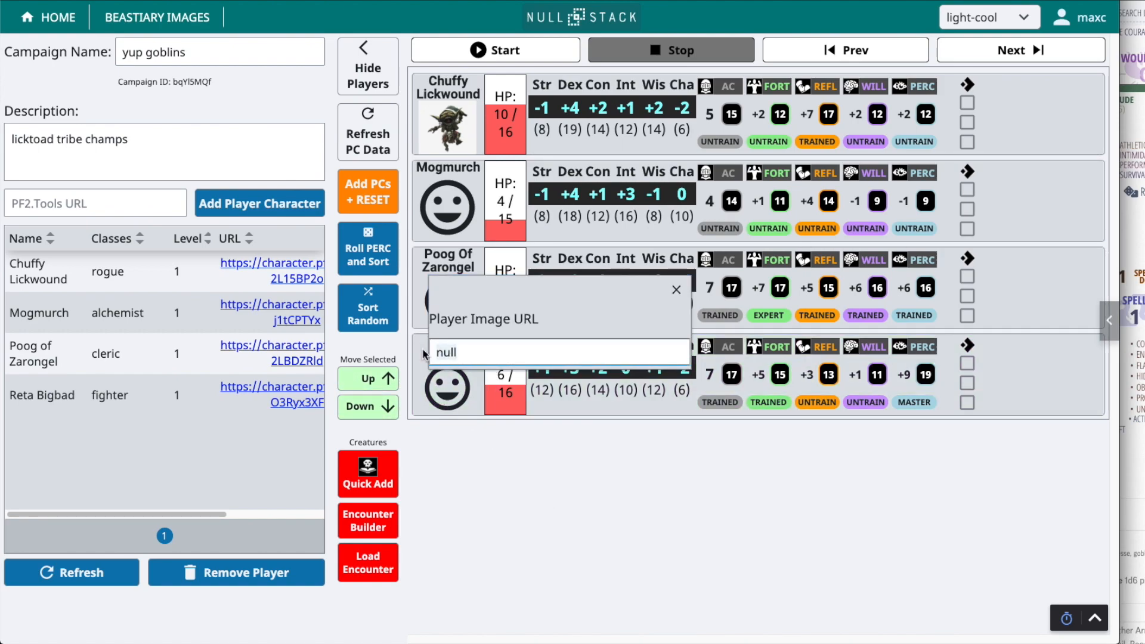
{"action": "type", "text": "https://2e.aonprd.com/Images/Ancestries/Goblin02.png"}
{"action": "left_click", "coordinate": [677, 290]}
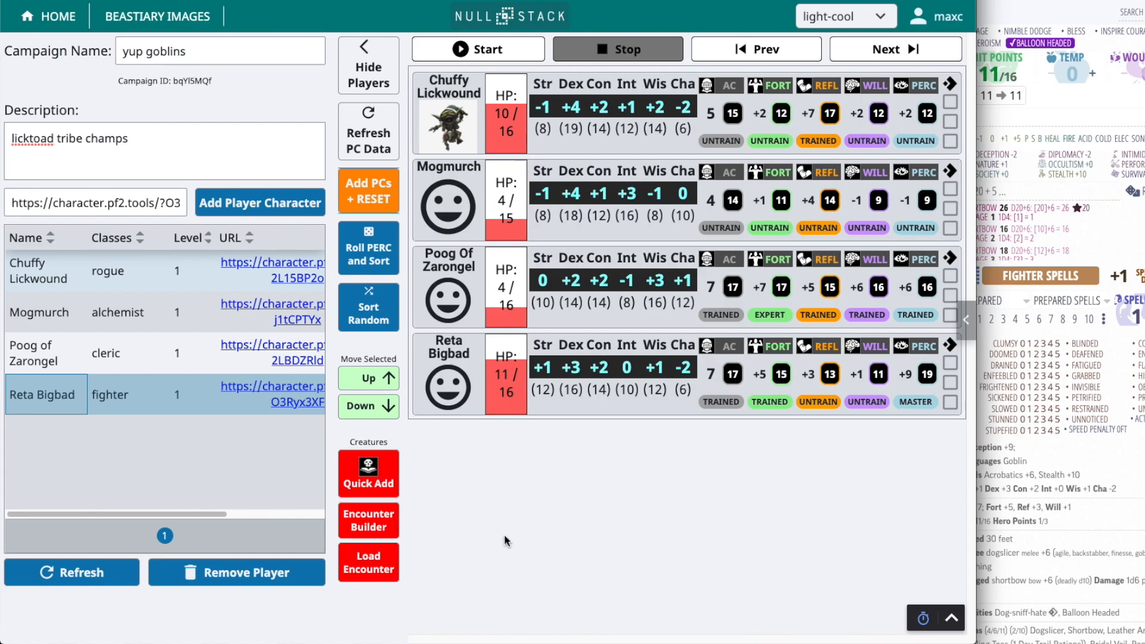
Open the bestiary for quick-adding a creature and sort the monsters by ascending level
{"action": "left_click", "coordinate": [395, 479]}
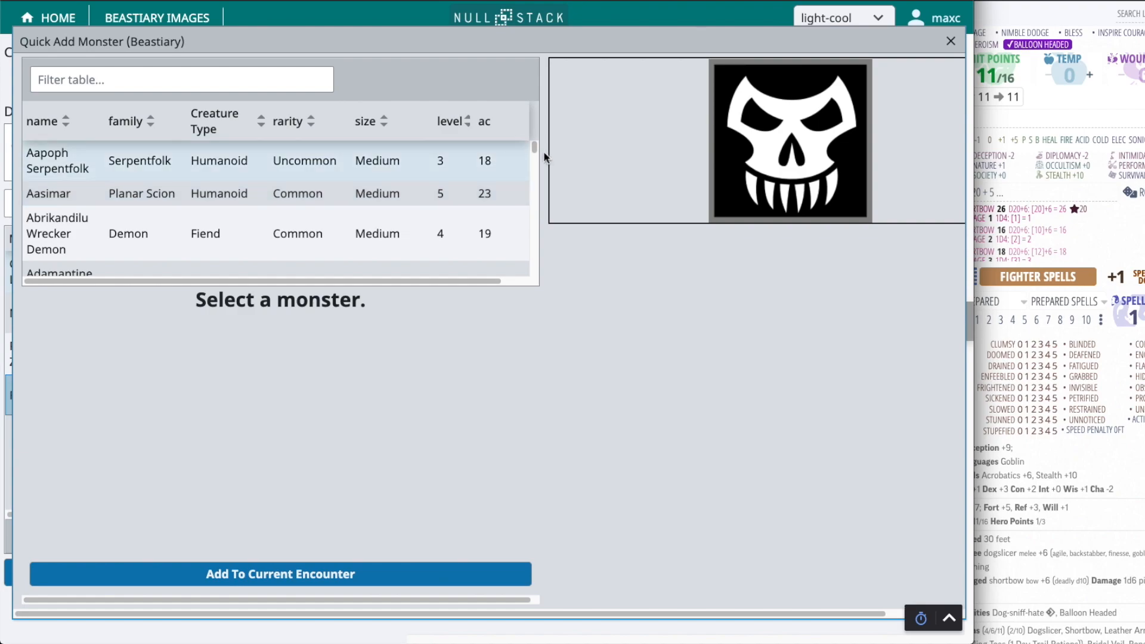
{"action": "left_click_drag", "start_coordinate": [534, 146], "coordinate": [532, 184]}
{"action": "left_click", "coordinate": [459, 120]}
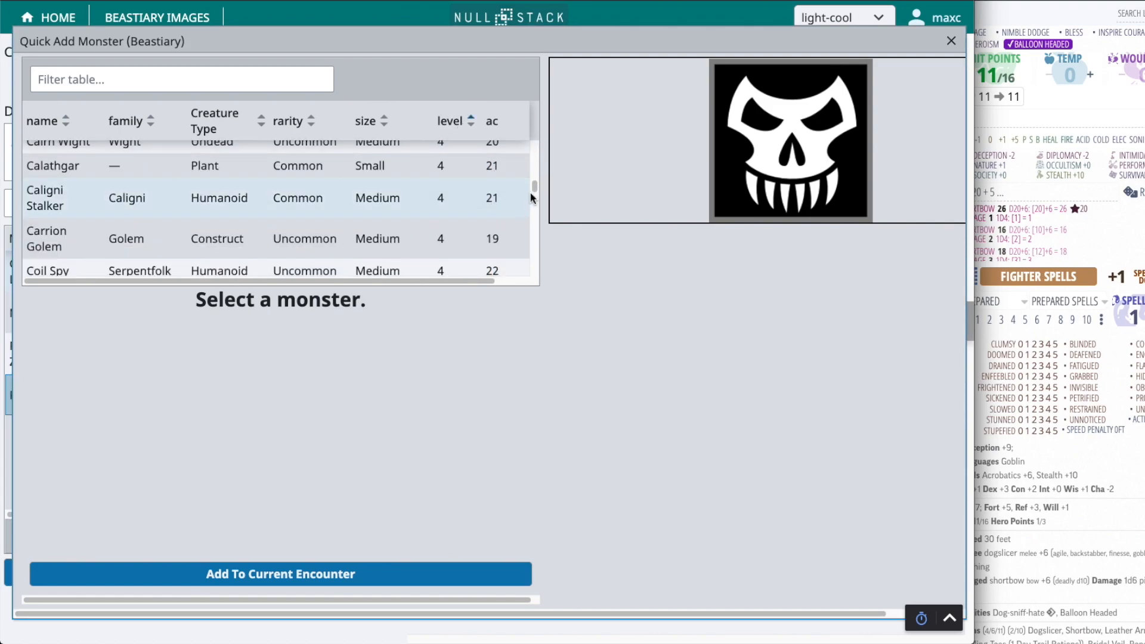
Preview the level 4 Caligni Stalker and Carrion Golem, and select the Coil Spy
{"action": "left_click", "coordinate": [249, 205]}
{"action": "left_click", "coordinate": [292, 255]}
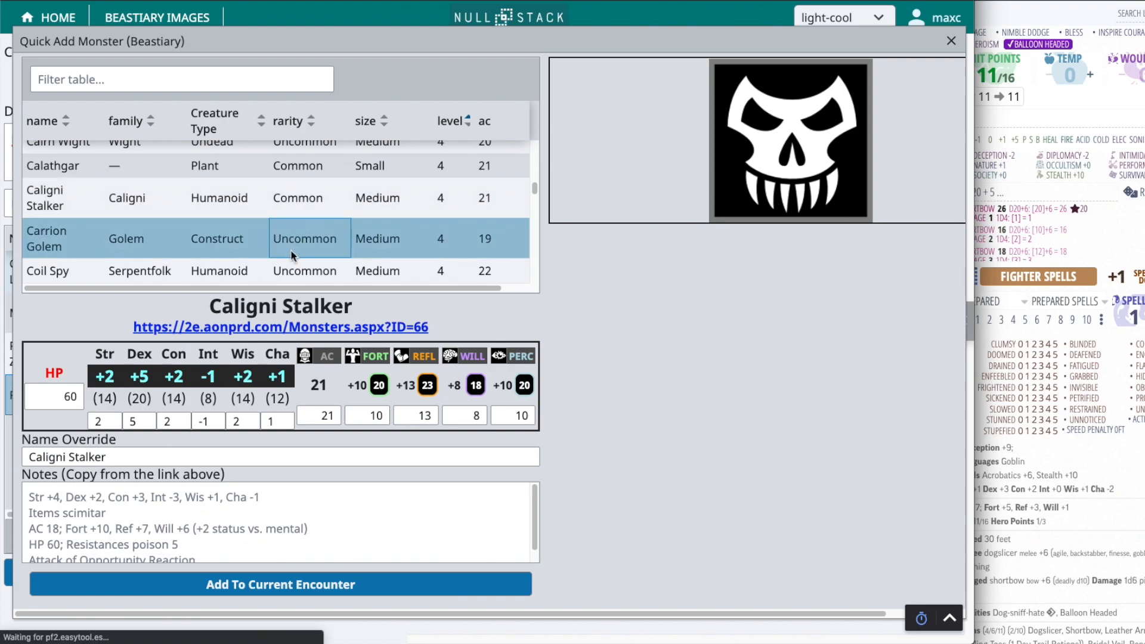
{"action": "scroll", "coordinate": [230, 267], "scroll_direction": "down", "scroll_amount": 1}
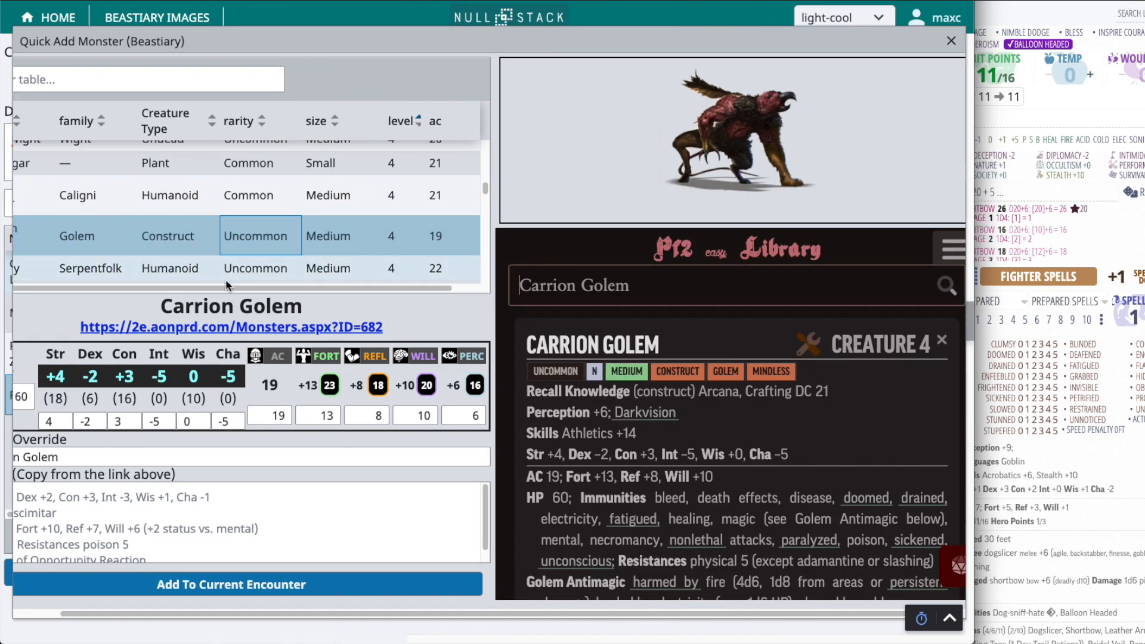
{"action": "left_click", "coordinate": [126, 275]}
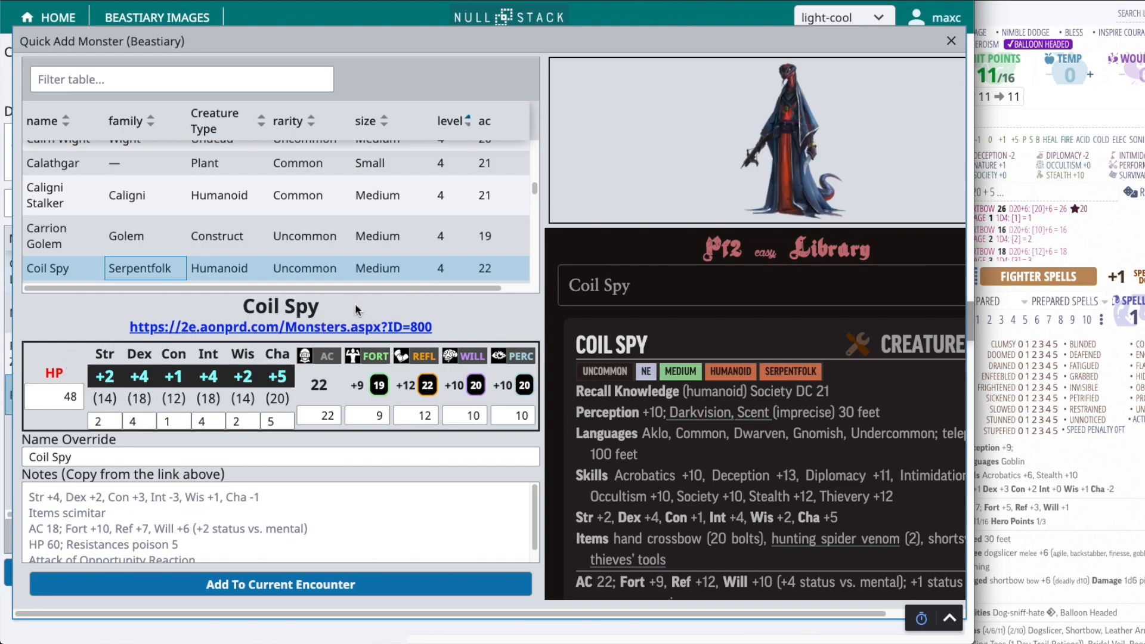
Set the Coil Spy's HP to 50 and AC to 20, and add it to the current encounter
{"action": "left_click", "coordinate": [51, 391]}
{"action": "type", "text": "50"}
{"action": "key", "text": "Return"}
{"action": "left_click", "coordinate": [112, 418]}
{"action": "left_click", "coordinate": [322, 415]}
{"action": "key", "text": "BackSpace"}
{"action": "type", "text": "0"}
{"action": "key", "text": "Return"}
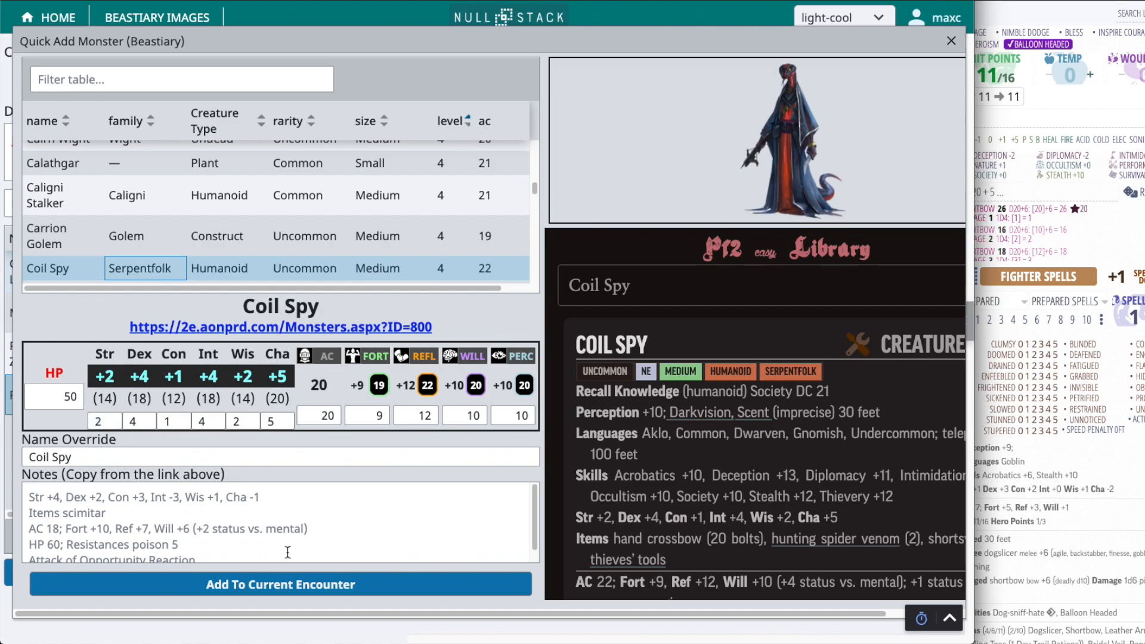
{"action": "left_click", "coordinate": [294, 584]}
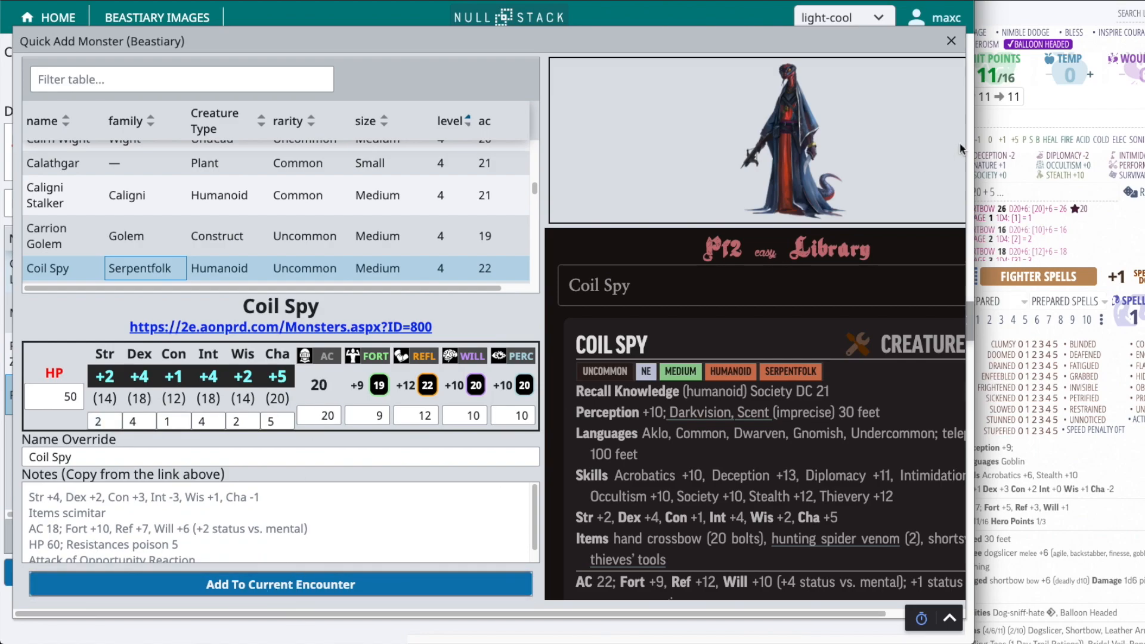
{"action": "left_click", "coordinate": [952, 40]}
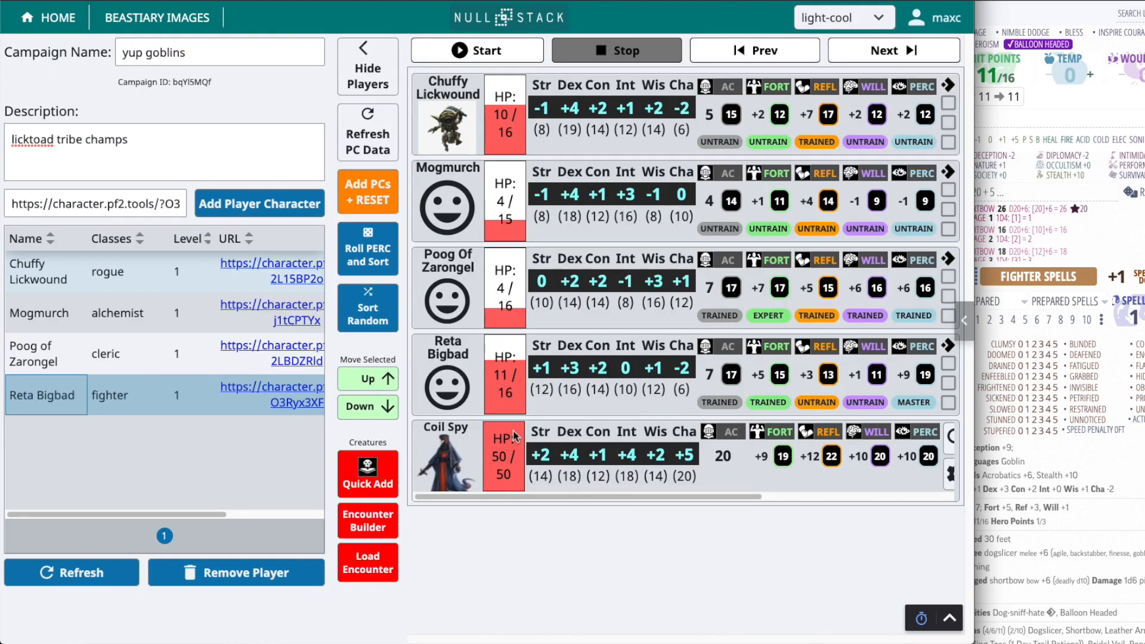
Widen the campaign window and look up the Coil Spy's rules entry from its encounter row
{"action": "left_click_drag", "start_coordinate": [975, 427], "coordinate": [1119, 435]}
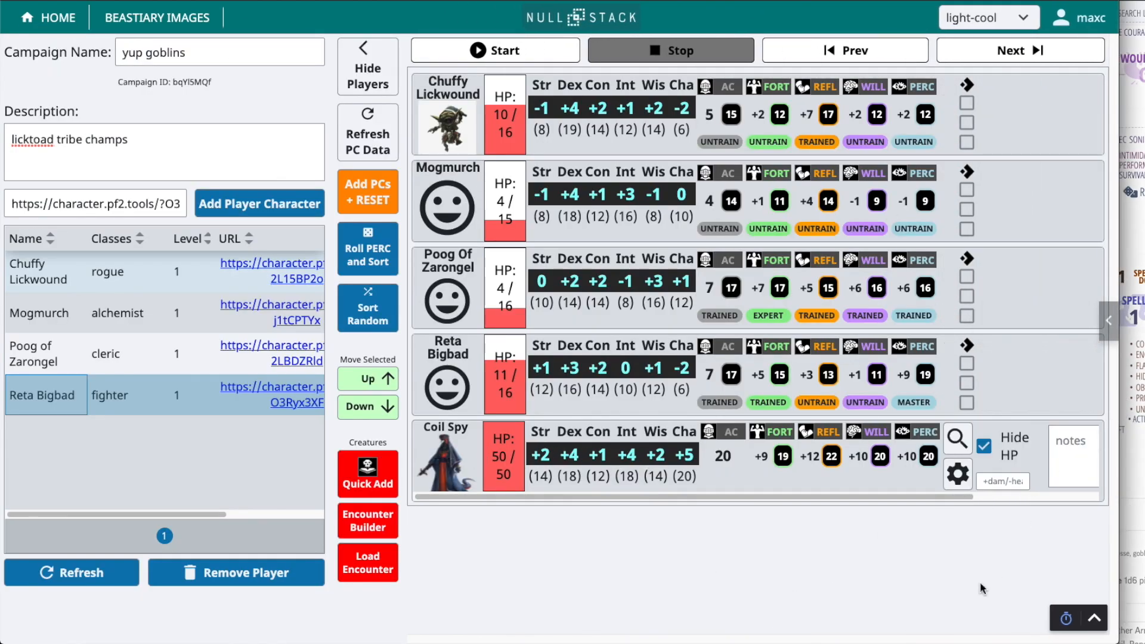
{"action": "left_click_drag", "start_coordinate": [920, 497], "coordinate": [638, 500]}
{"action": "left_click_drag", "start_coordinate": [947, 498], "coordinate": [895, 486]}
{"action": "left_click", "coordinate": [957, 439]}
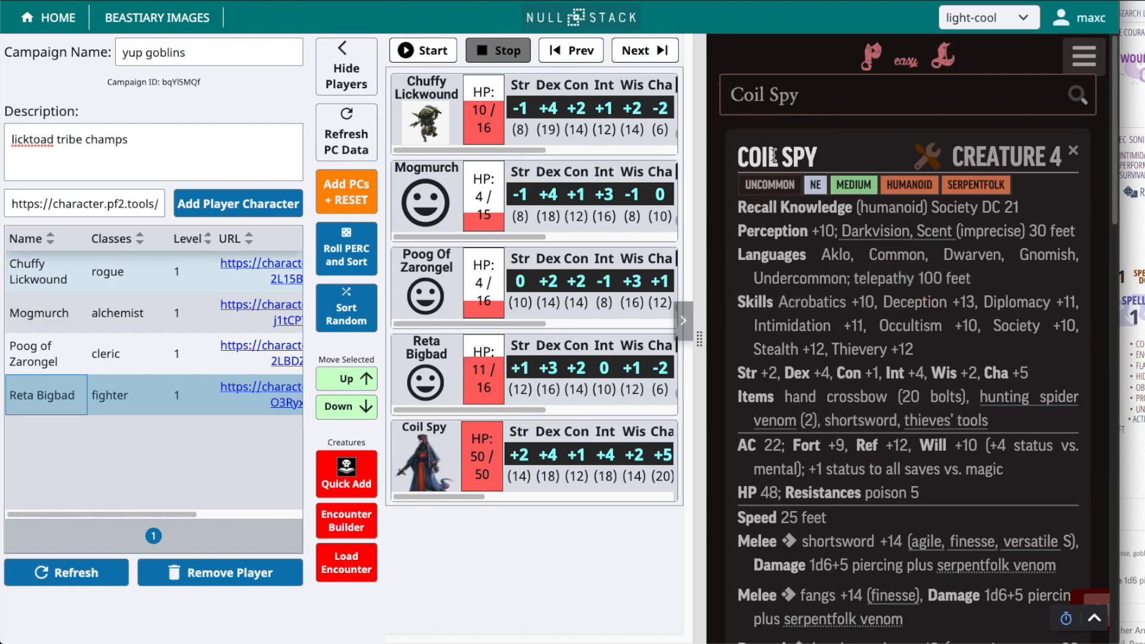
Roll the Coil Spy's Acrobatics check, read through its attacks and abilities, and collapse the rules library
{"action": "left_click", "coordinate": [877, 308]}
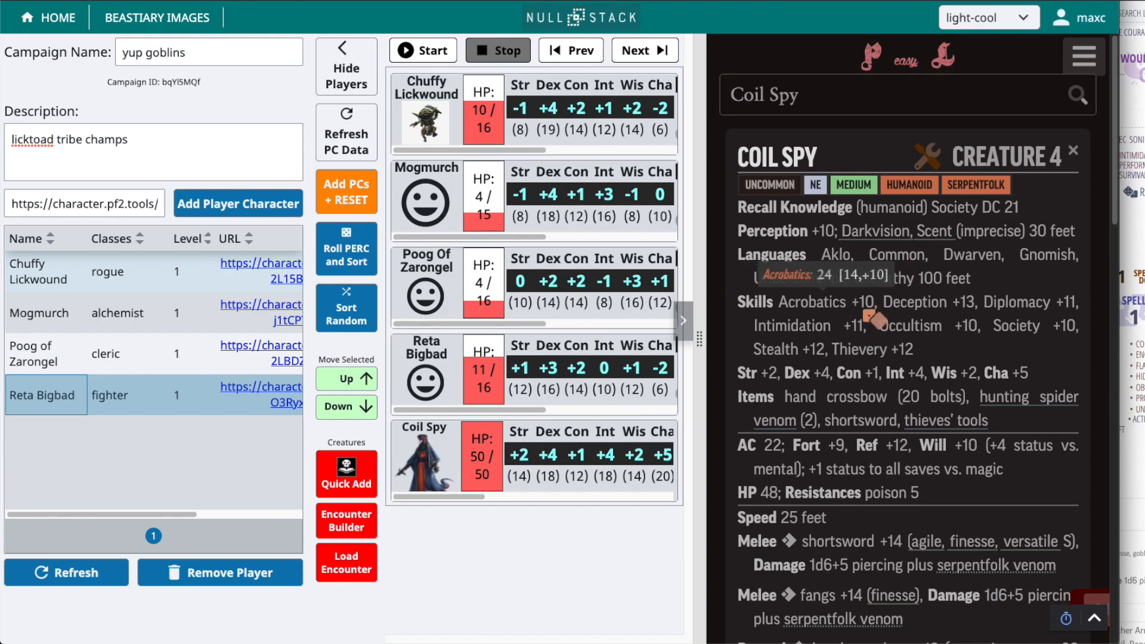
{"action": "left_click", "coordinate": [874, 307]}
{"action": "left_click", "coordinate": [968, 306]}
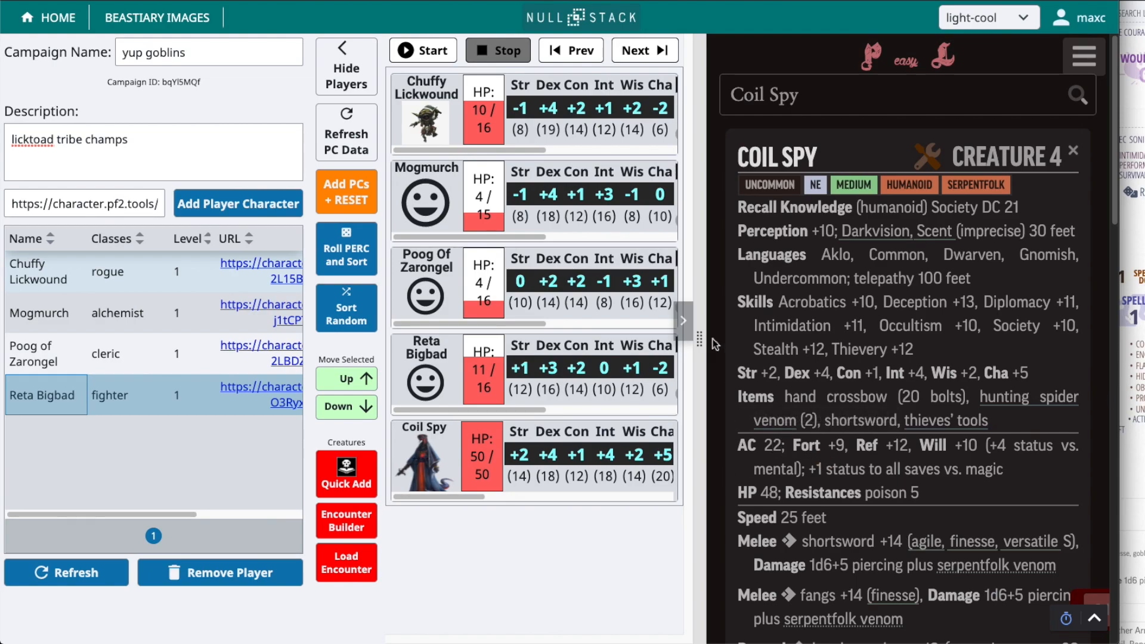
{"action": "scroll", "coordinate": [871, 427], "scroll_direction": "down", "scroll_amount": 5}
{"action": "scroll", "coordinate": [752, 332], "scroll_direction": "down", "scroll_amount": 2}
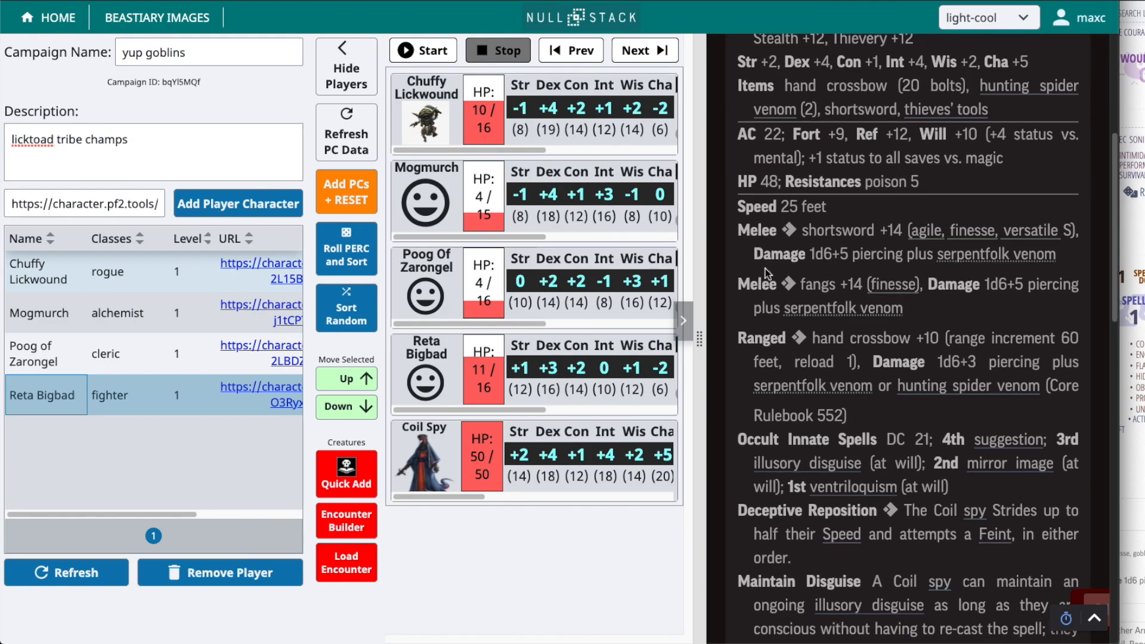
{"action": "scroll", "coordinate": [783, 456], "scroll_direction": "down", "scroll_amount": 7}
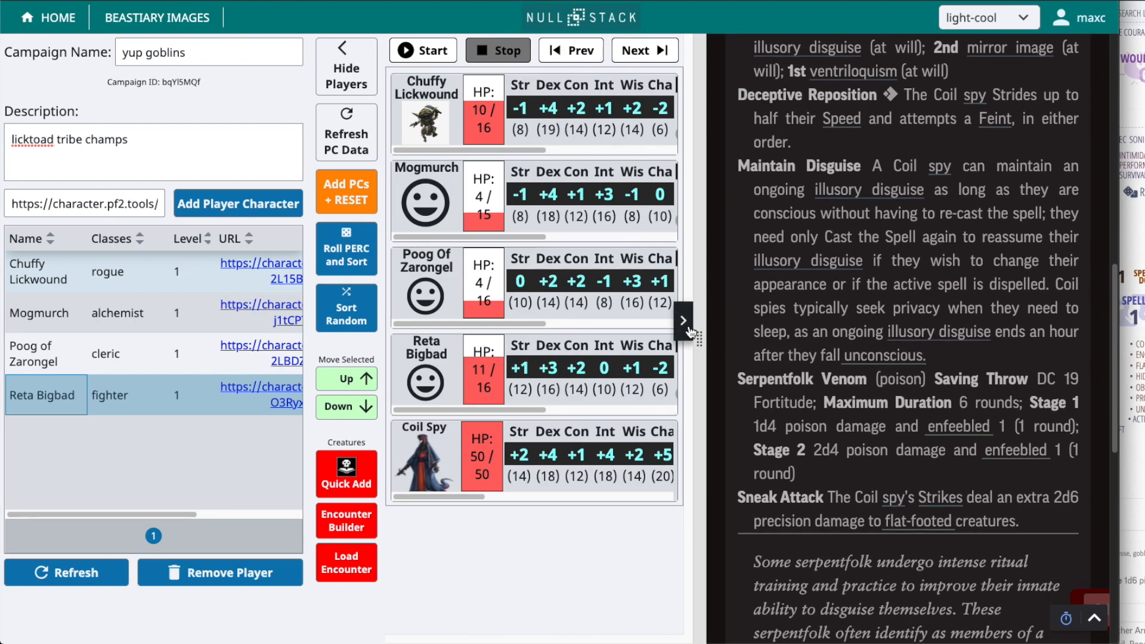
{"action": "scroll", "coordinate": [880, 331], "scroll_direction": "up", "scroll_amount": 15}
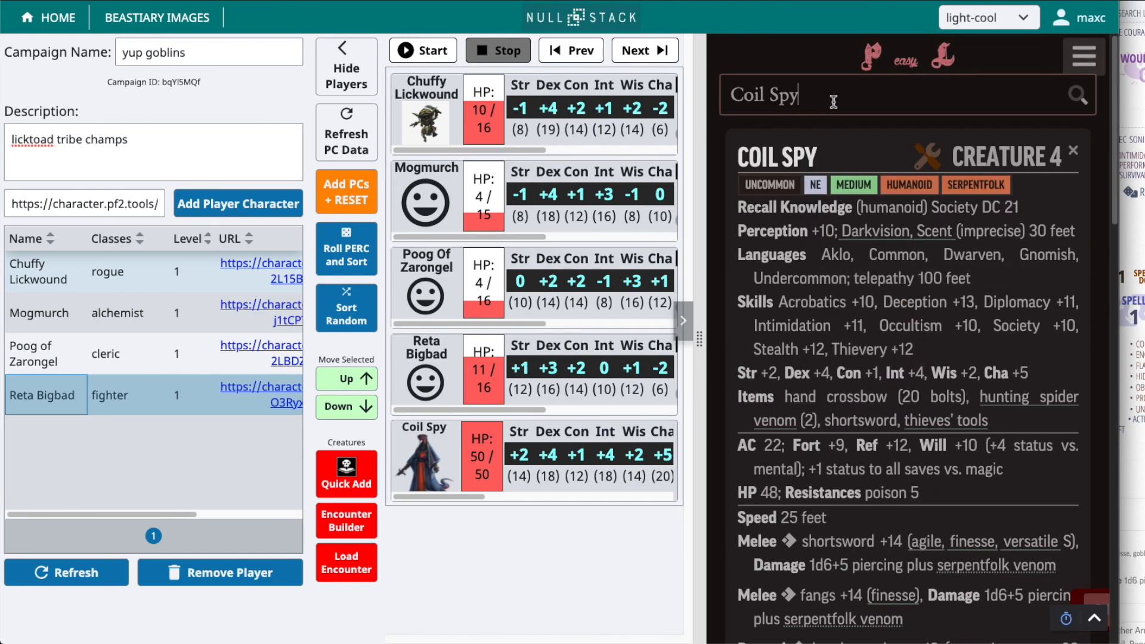
{"action": "left_click", "coordinate": [673, 314]}
{"action": "left_click", "coordinate": [684, 321]}
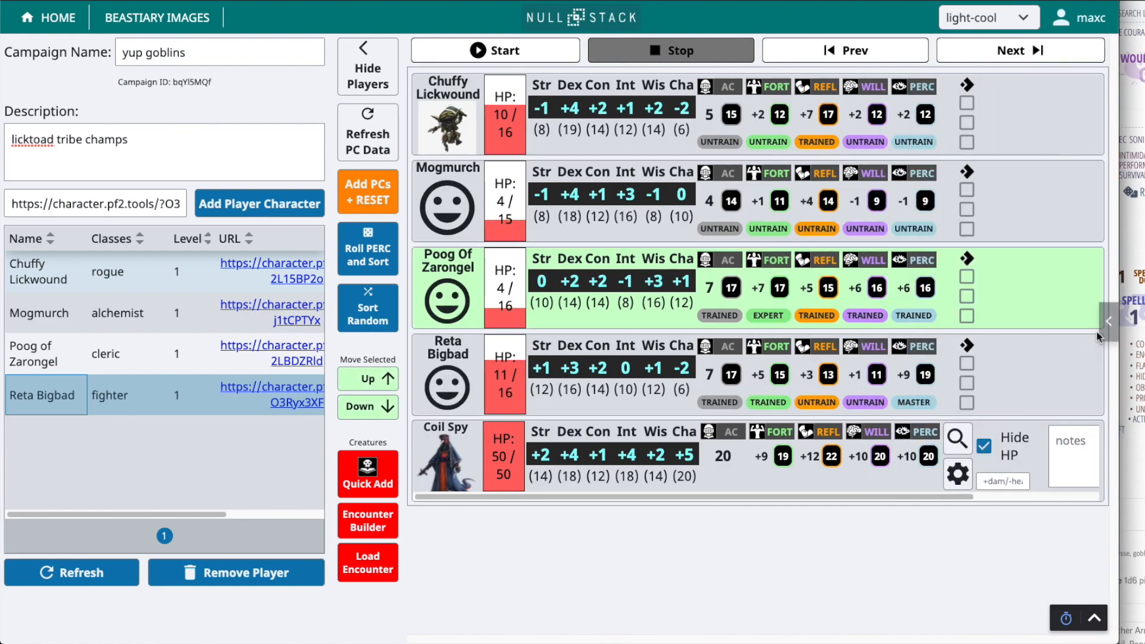
Reopen the rules library, look up the level 2 spell barkskin, and collapse the library again
{"action": "left_click", "coordinate": [1107, 325]}
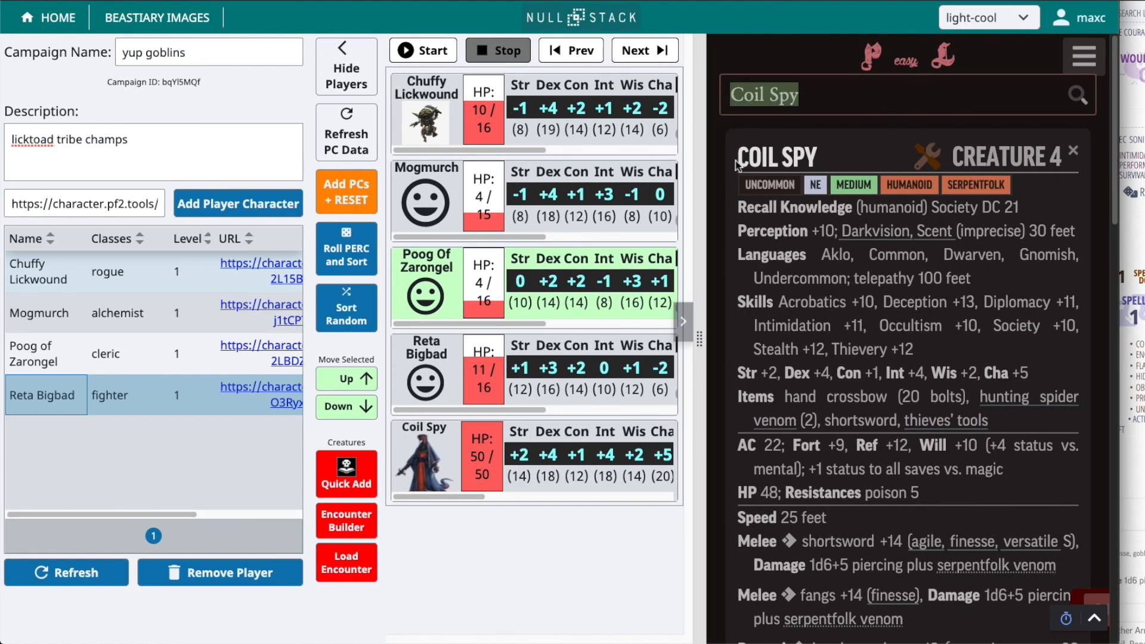
{"action": "type", "text": "barkskin"}
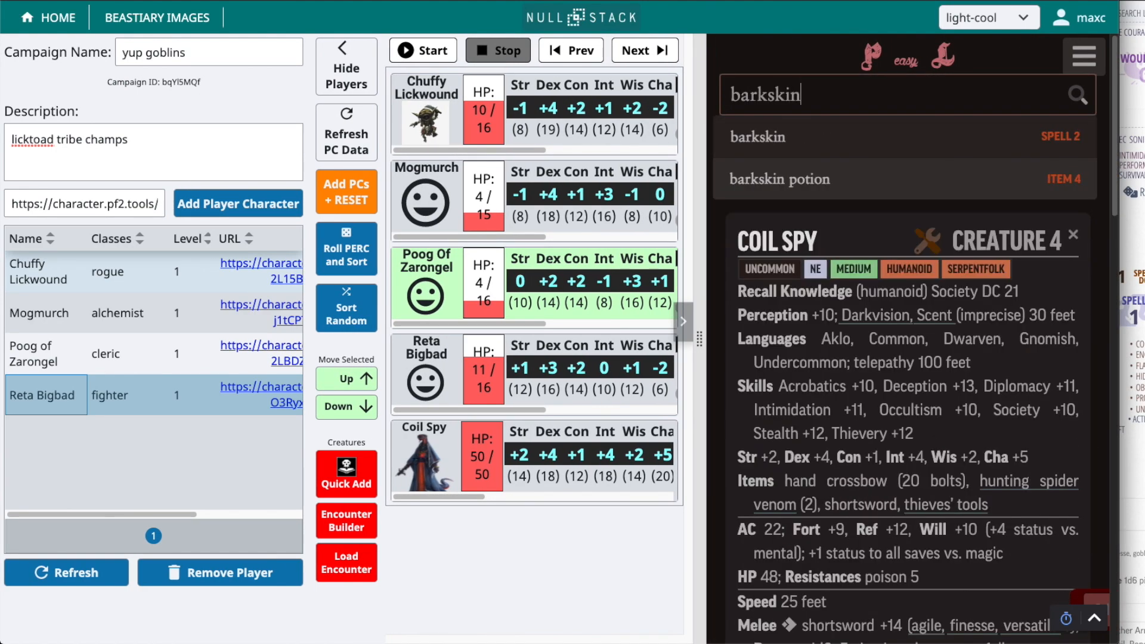
{"action": "left_click", "coordinate": [766, 140]}
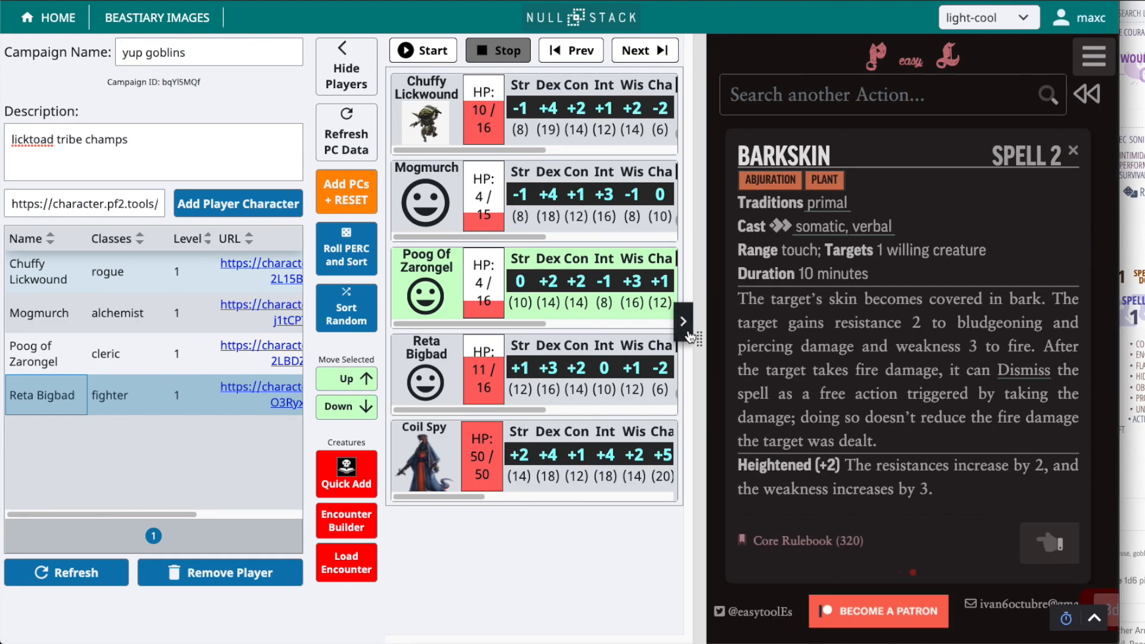
{"action": "left_click", "coordinate": [690, 336]}
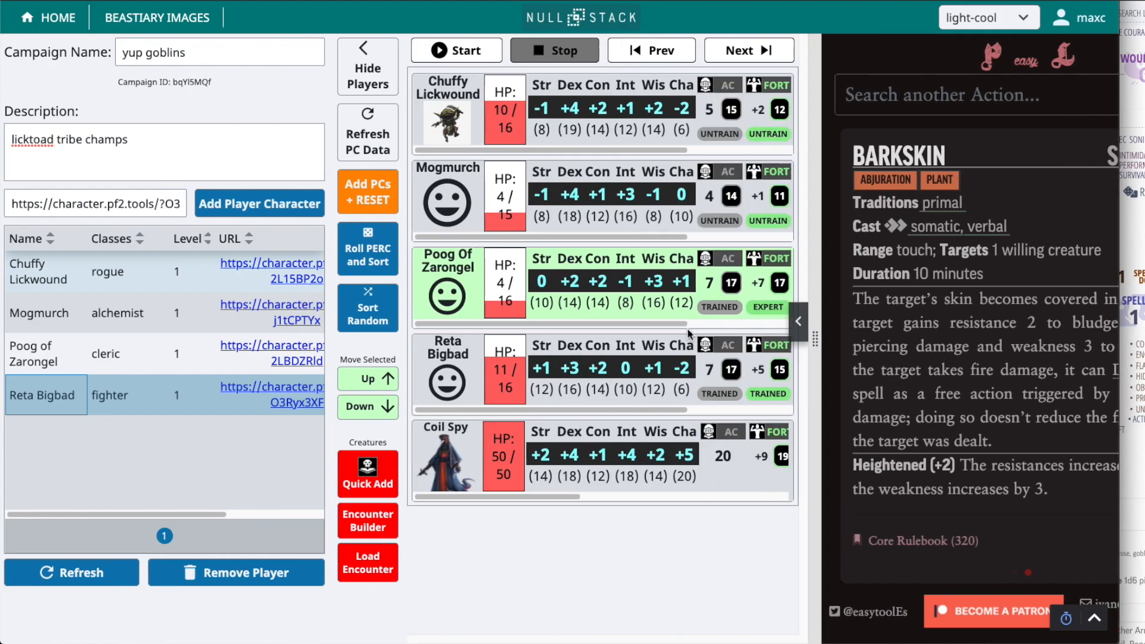
Select the Coil Spy and reorder the combatants using a random sort and Perception rolls, finishing on a Perception roll
{"action": "mouse_move", "coordinate": [803, 497]}
{"action": "left_mouse_down"}
{"action": "mouse_move", "coordinate": [882, 499]}
{"action": "mouse_move", "coordinate": [801, 498]}
{"action": "left_mouse_up"}
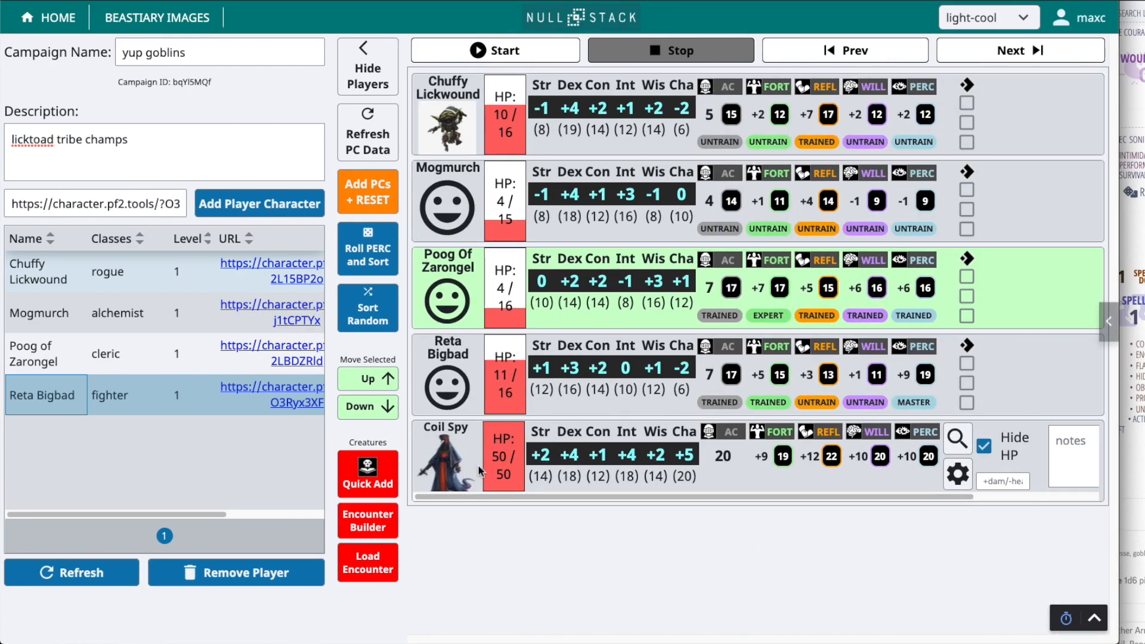
{"action": "left_click", "coordinate": [597, 434]}
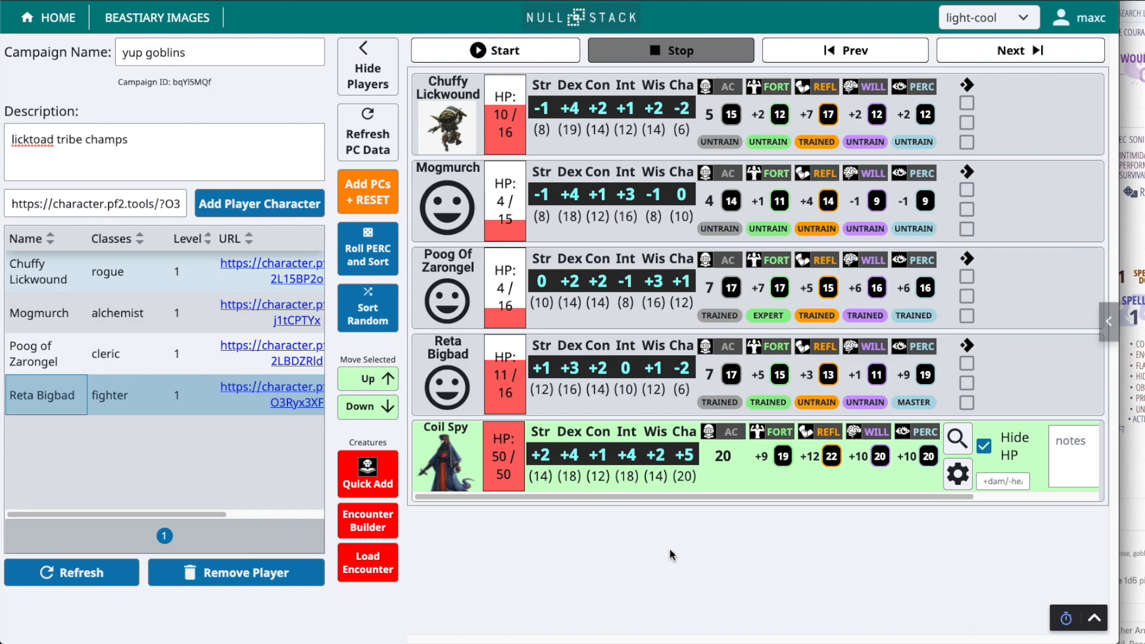
{"action": "left_click", "coordinate": [378, 256]}
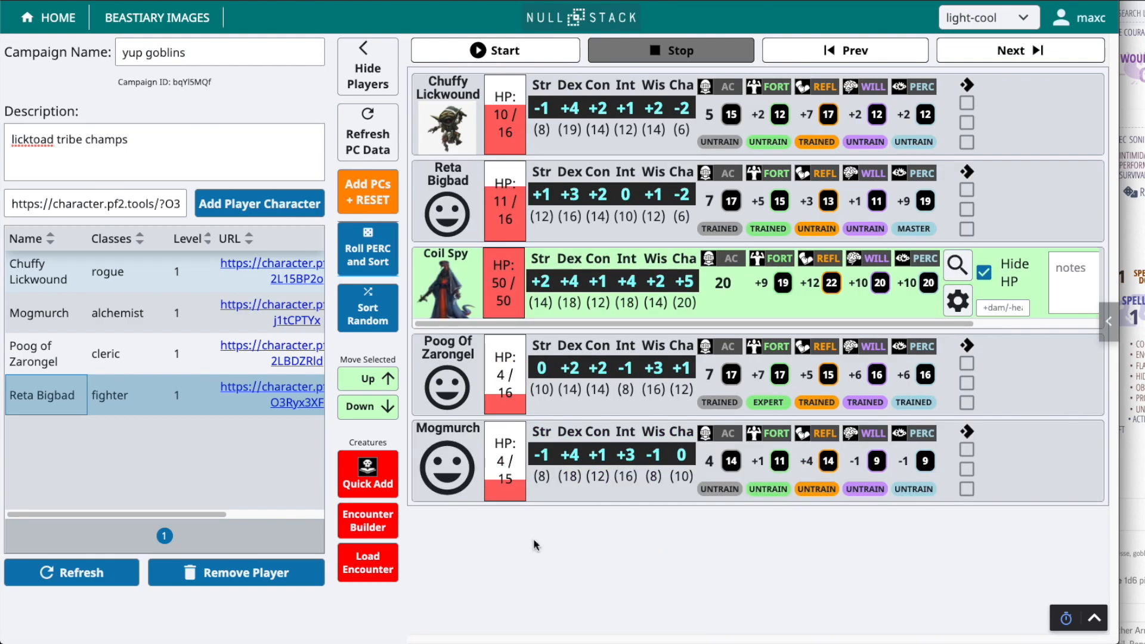
{"action": "left_click", "coordinate": [380, 260]}
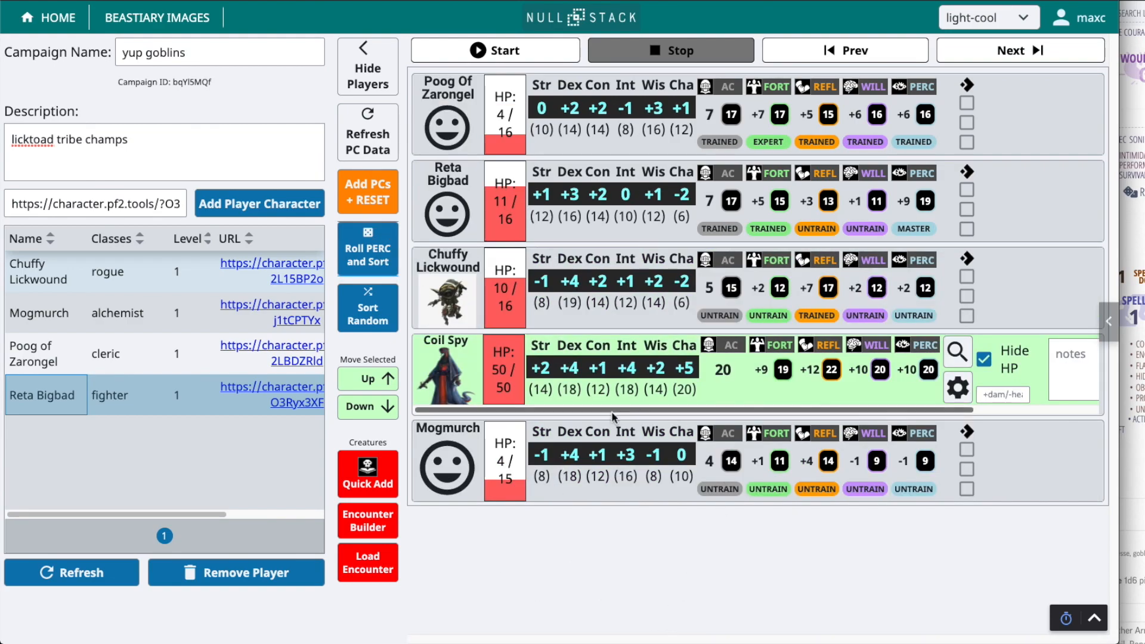
{"action": "left_click", "coordinate": [365, 302]}
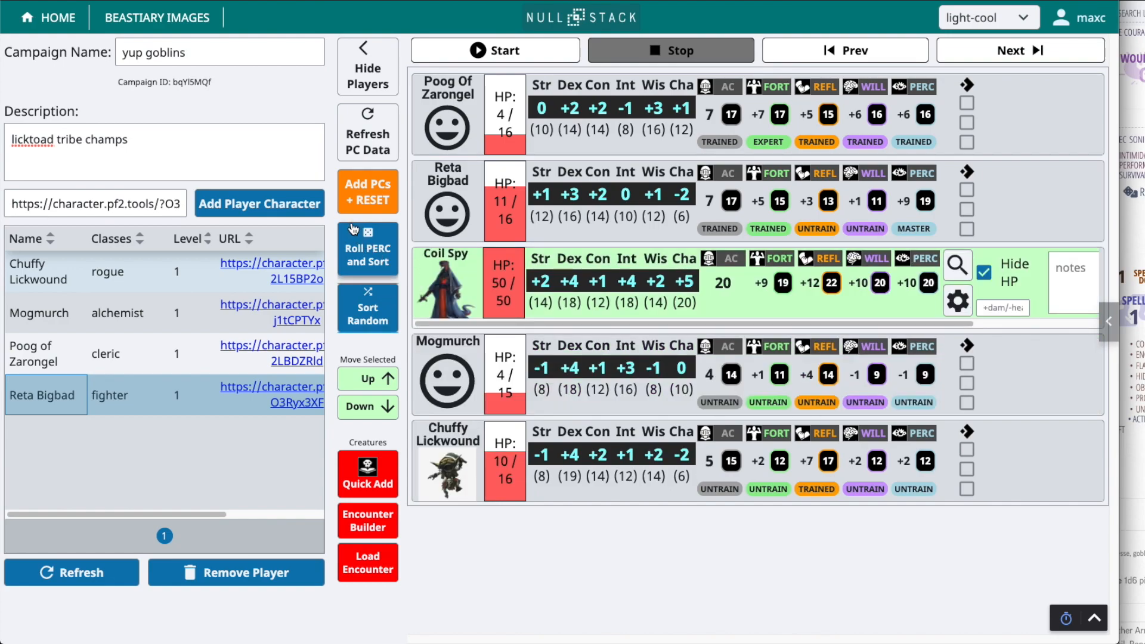
{"action": "left_click", "coordinate": [363, 265]}
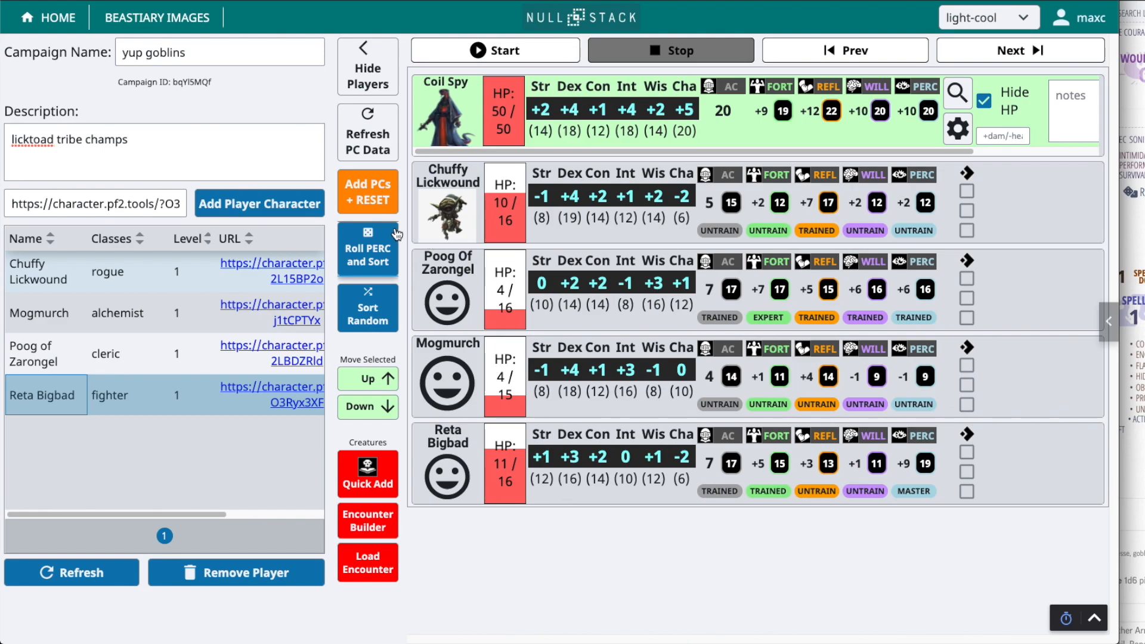
{"action": "mouse_move", "coordinate": [484, 153]}
{"action": "left_mouse_down"}
{"action": "mouse_move", "coordinate": [610, 155]}
{"action": "mouse_move", "coordinate": [486, 173]}
{"action": "left_mouse_up"}
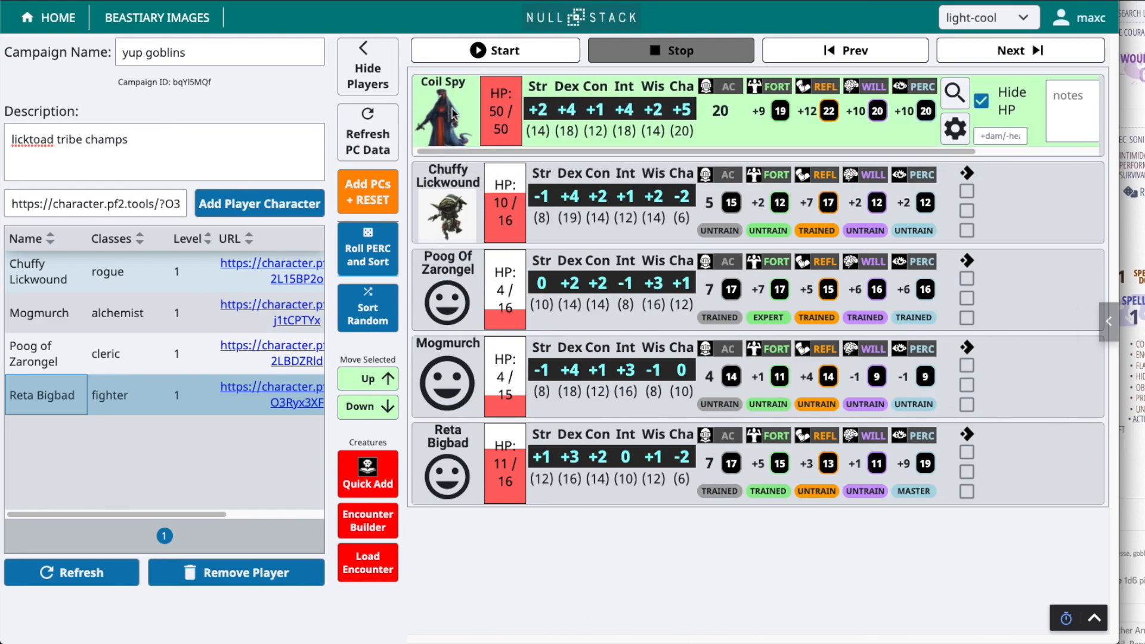
Start the encounter with the player list hidden, and bring up the player-view window beside the campaign window
{"action": "left_click", "coordinate": [471, 52]}
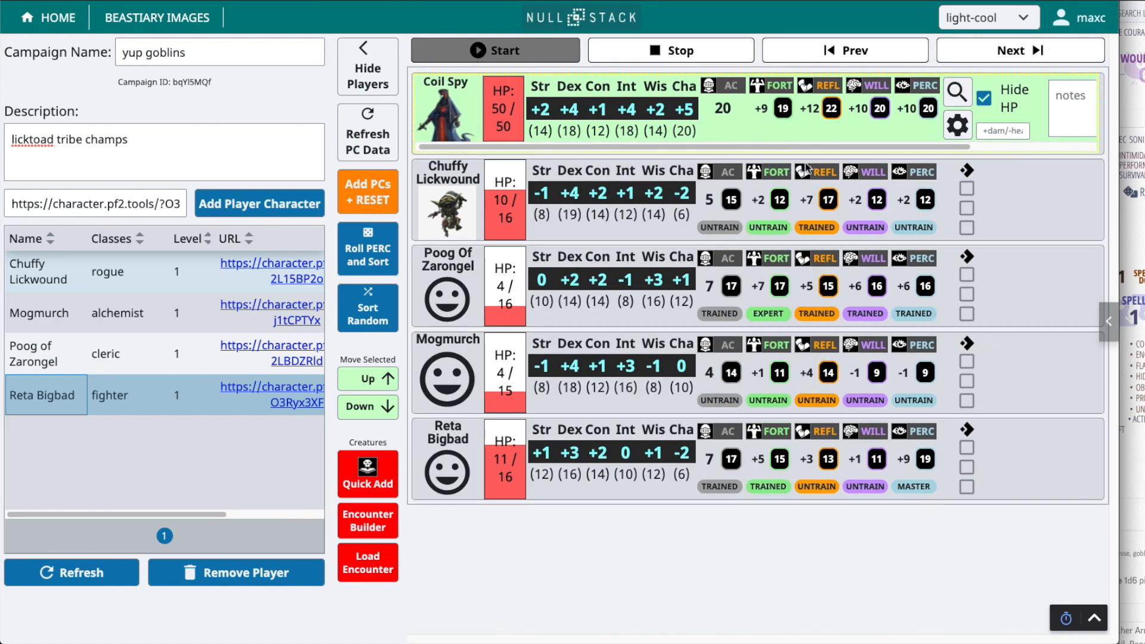
{"action": "left_click", "coordinate": [367, 66]}
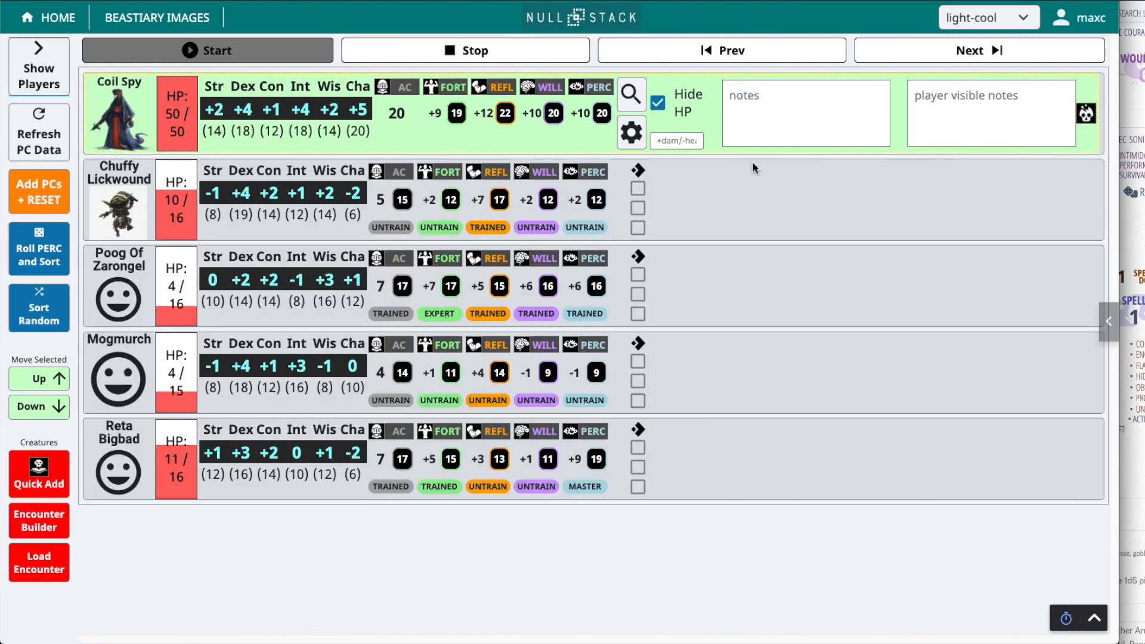
{"action": "left_click", "coordinate": [1132, 4]}
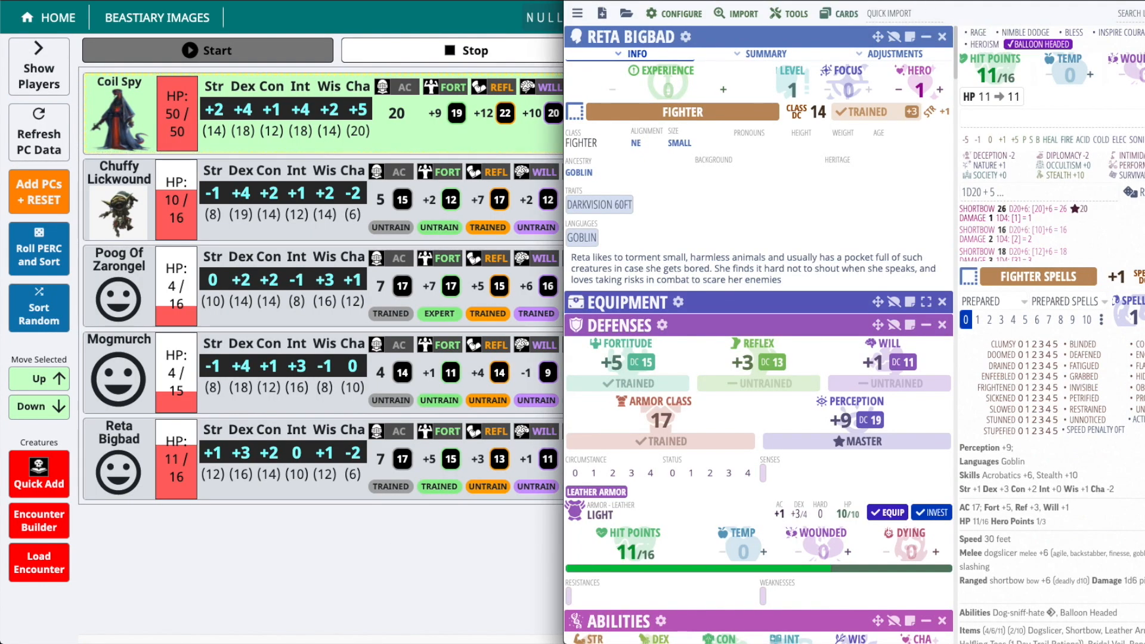
{"action": "left_click", "coordinate": [901, 2]}
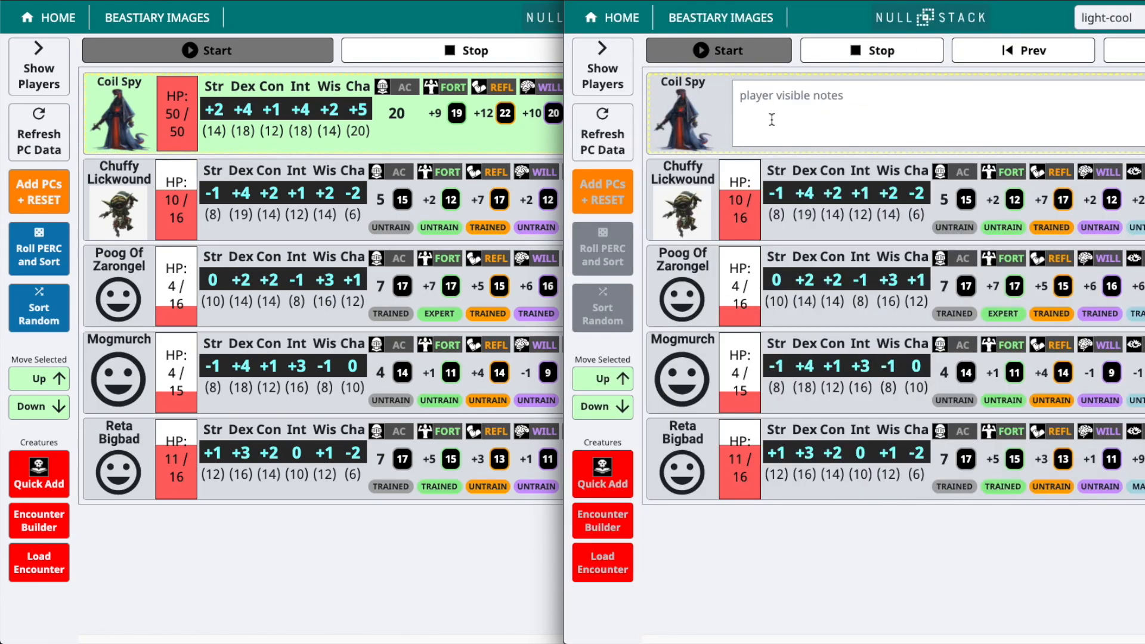
Enter "stunned" in the Coil Spy's player visible notes
{"action": "left_click", "coordinate": [453, 152]}
{"action": "type", "text": "tunned"}
{"action": "key", "text": "Return"}
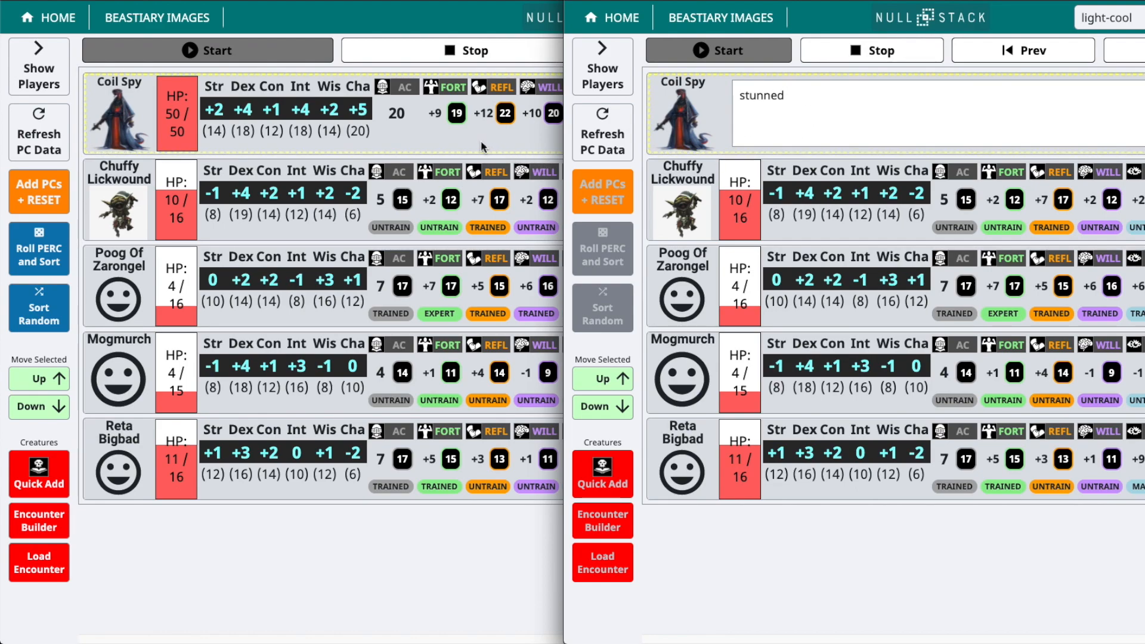
Turn off Hide HP for the Coil Spy and check its row in the player-view window
{"action": "left_click", "coordinate": [472, 146]}
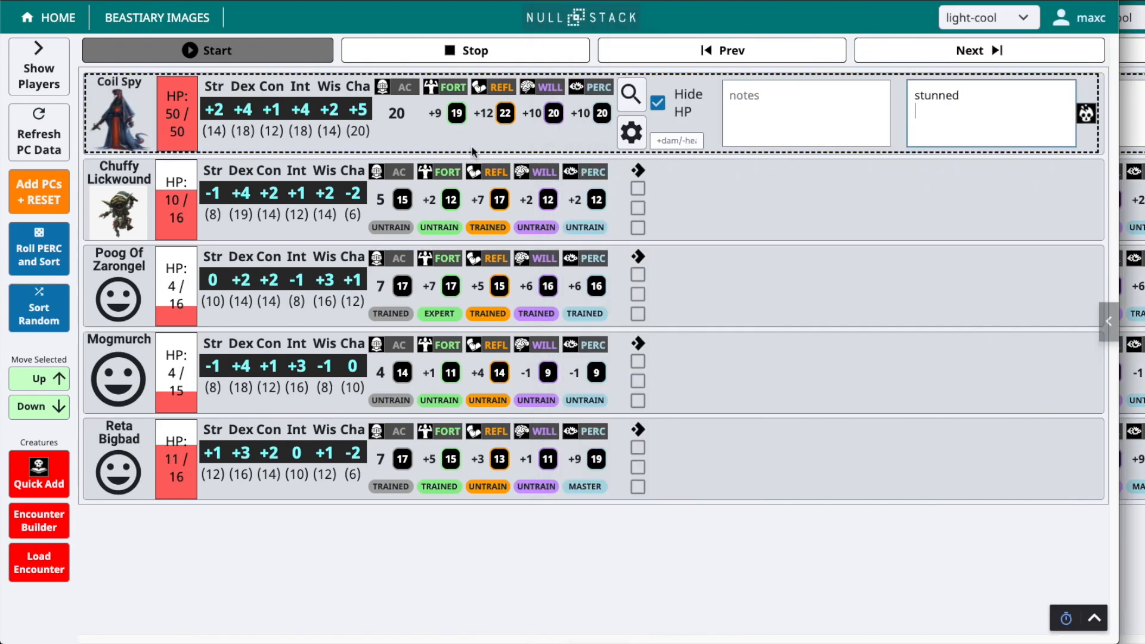
{"action": "left_click", "coordinate": [667, 115]}
{"action": "key", "text": "alt+Tab"}
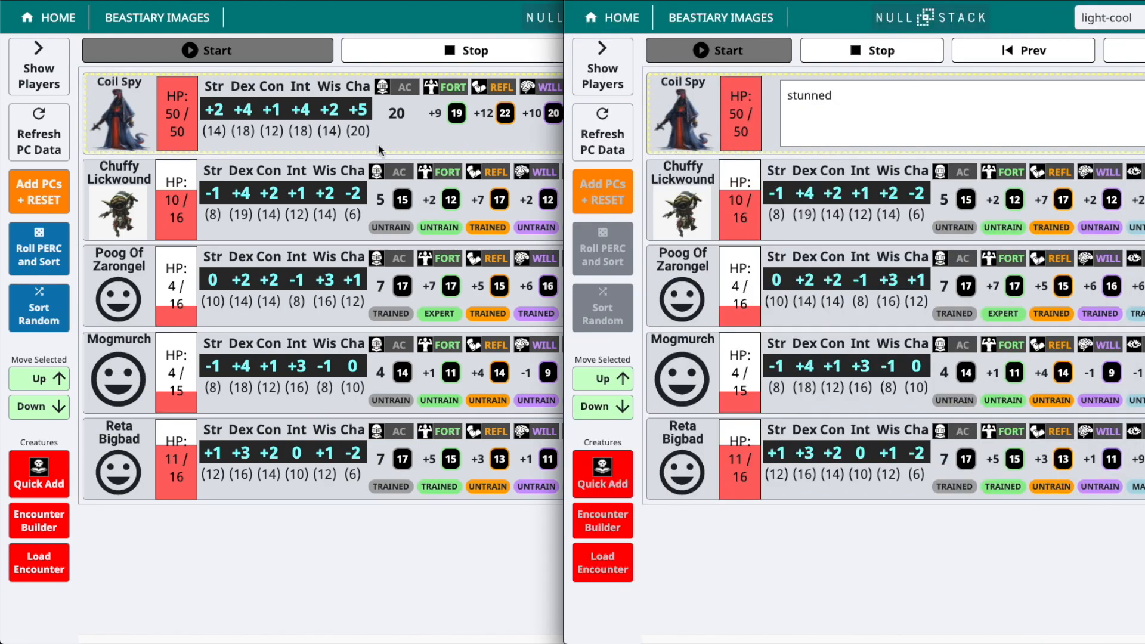
Add the line "ac 15" to the Coil Spy's player visible notes and compare it in the player-view window
{"action": "left_click", "coordinate": [528, 173]}
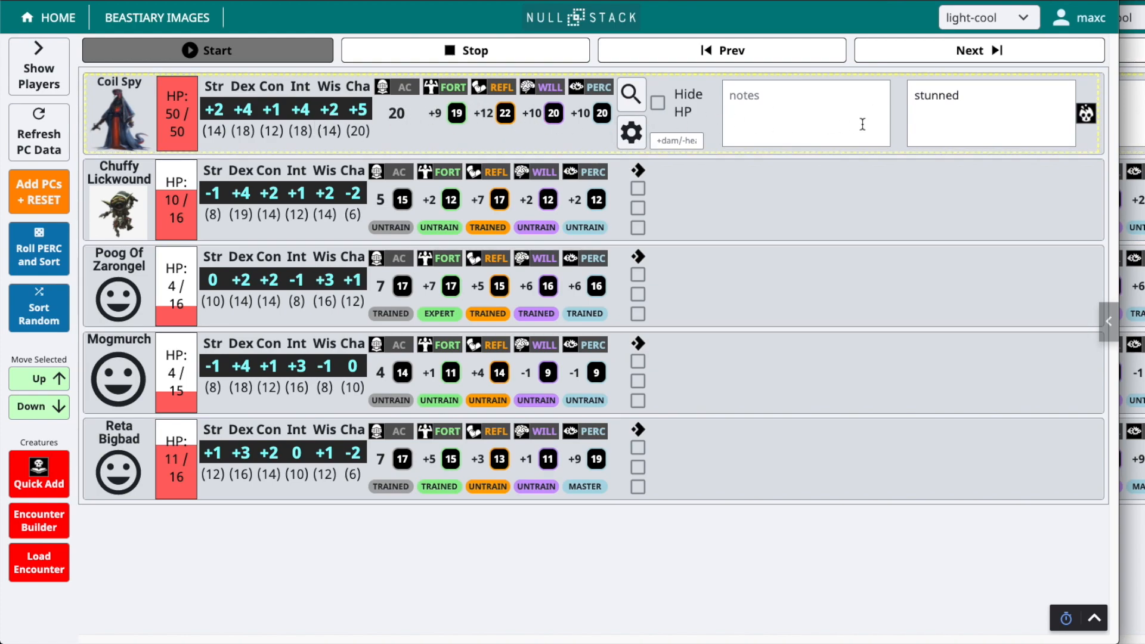
{"action": "left_click", "coordinate": [933, 113]}
{"action": "type", "text": "ac 15"}
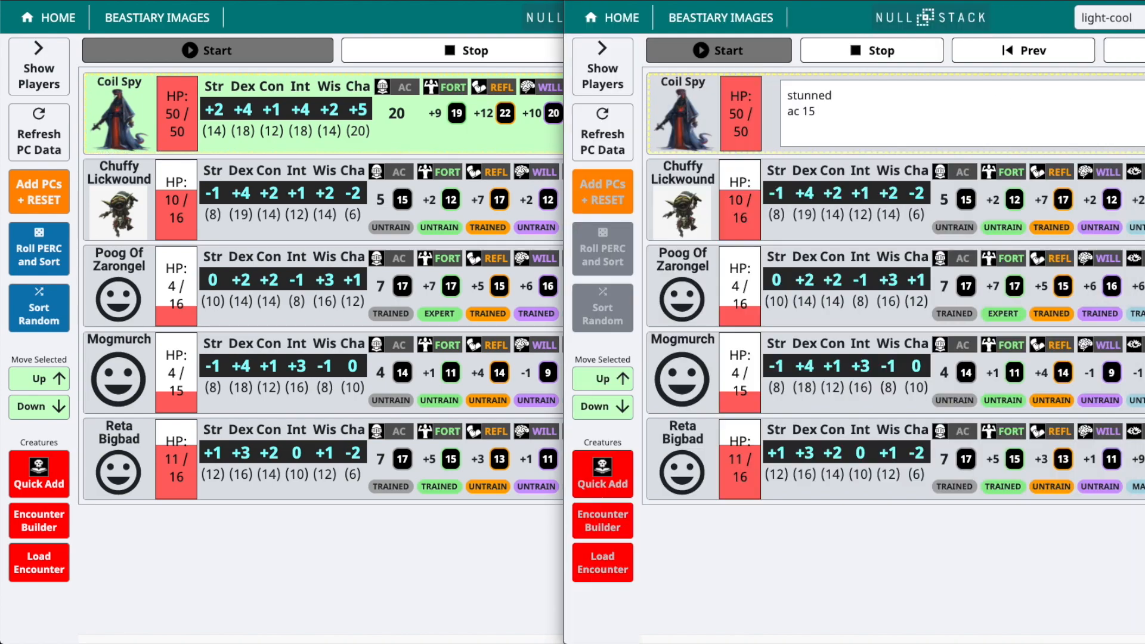
{"action": "key", "text": "alt+Tab"}
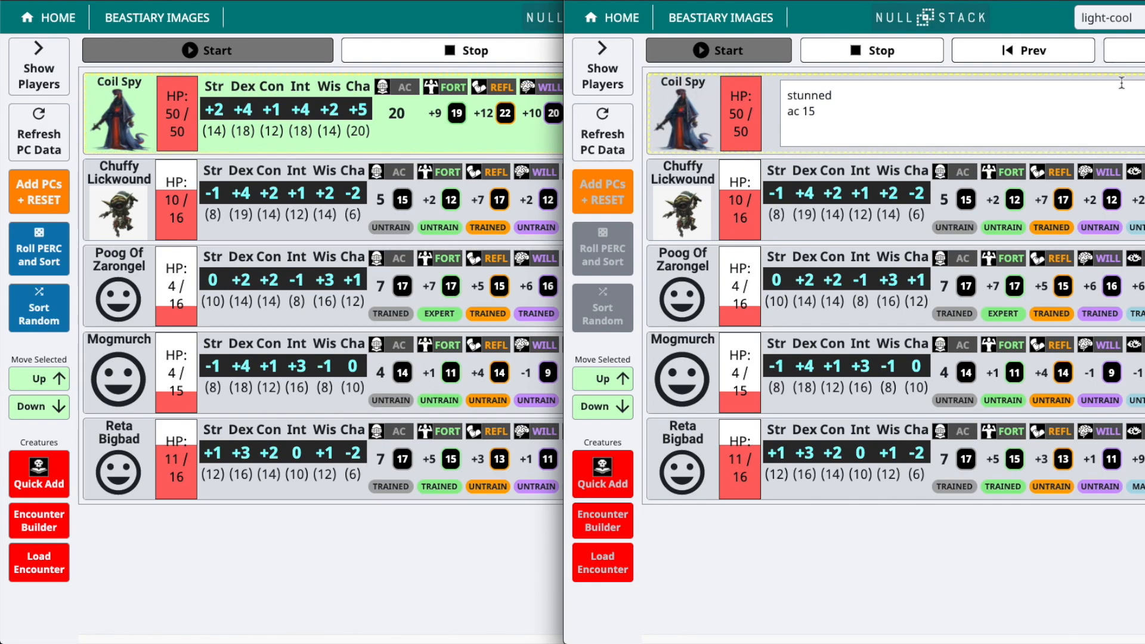
Advance to Chuffy Lickwound's turn, mark all three actions as used, and advance to Poog Of Zarongel's turn
{"action": "left_click", "coordinate": [1125, 50]}
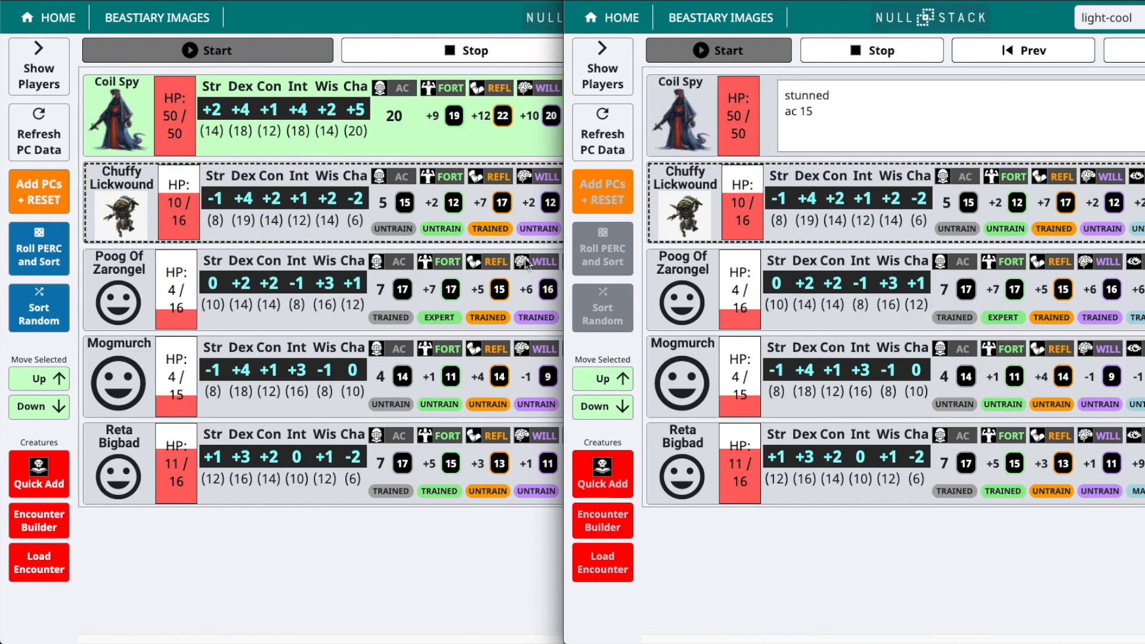
{"action": "key", "text": "super+Up"}
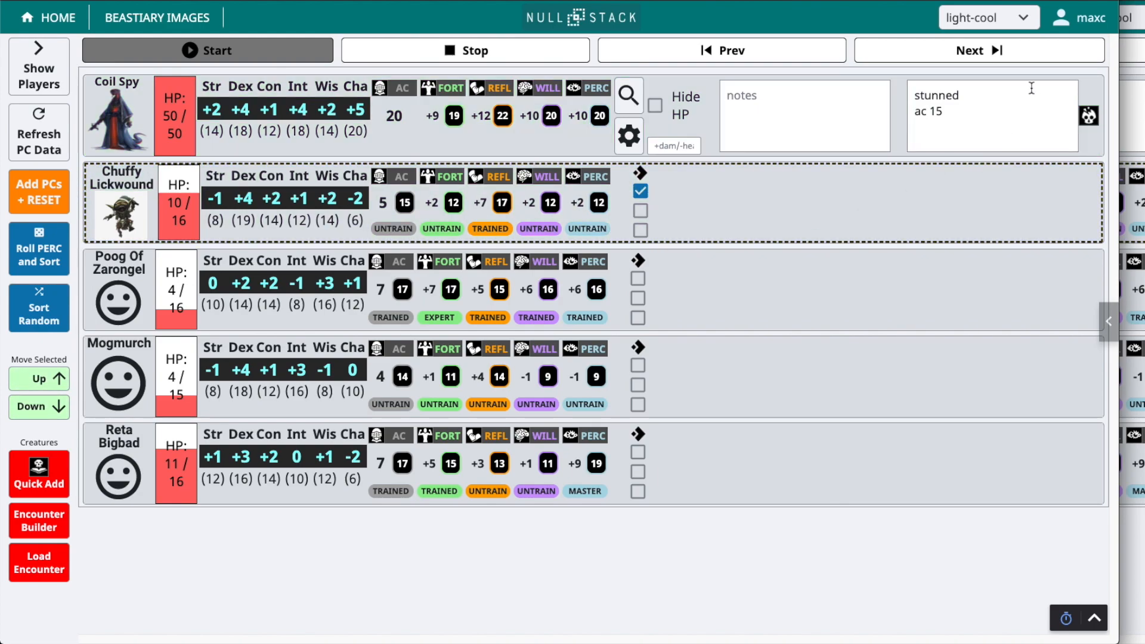
{"action": "left_click", "coordinate": [640, 211]}
{"action": "left_click", "coordinate": [641, 230]}
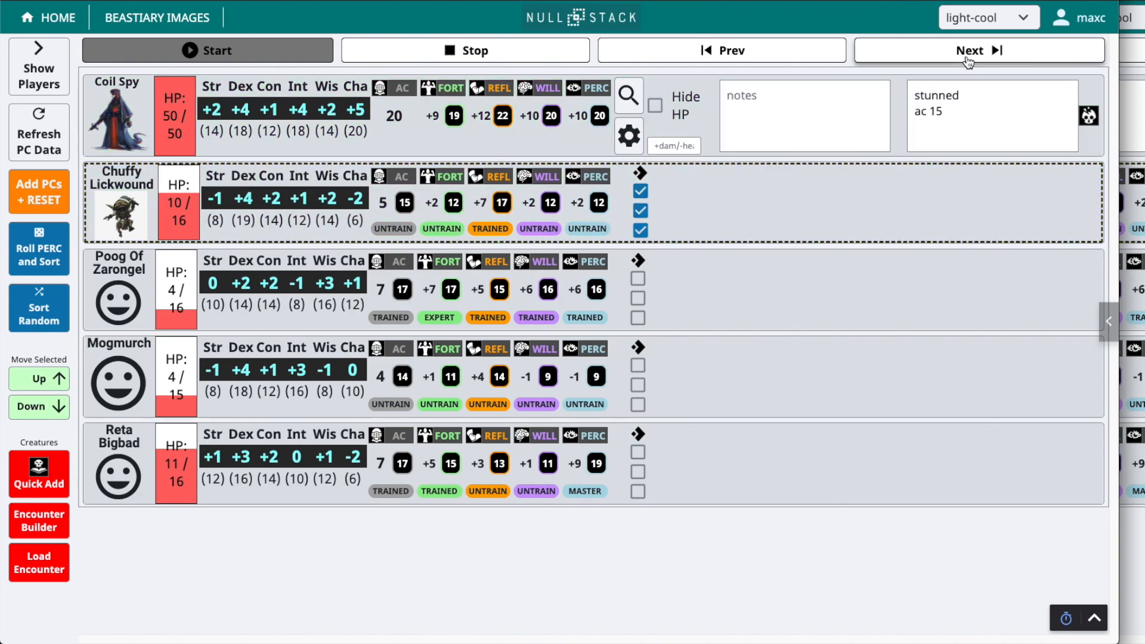
{"action": "left_click", "coordinate": [980, 52]}
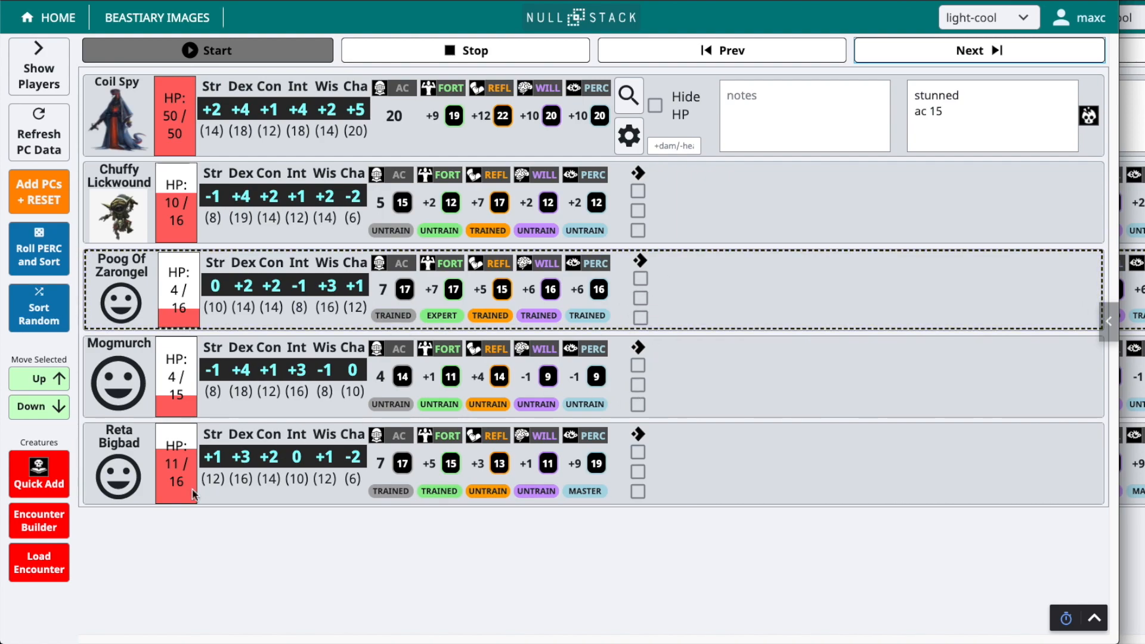
Open the encounter builder and create a new encounter named new_encounter
{"action": "left_click", "coordinate": [68, 529]}
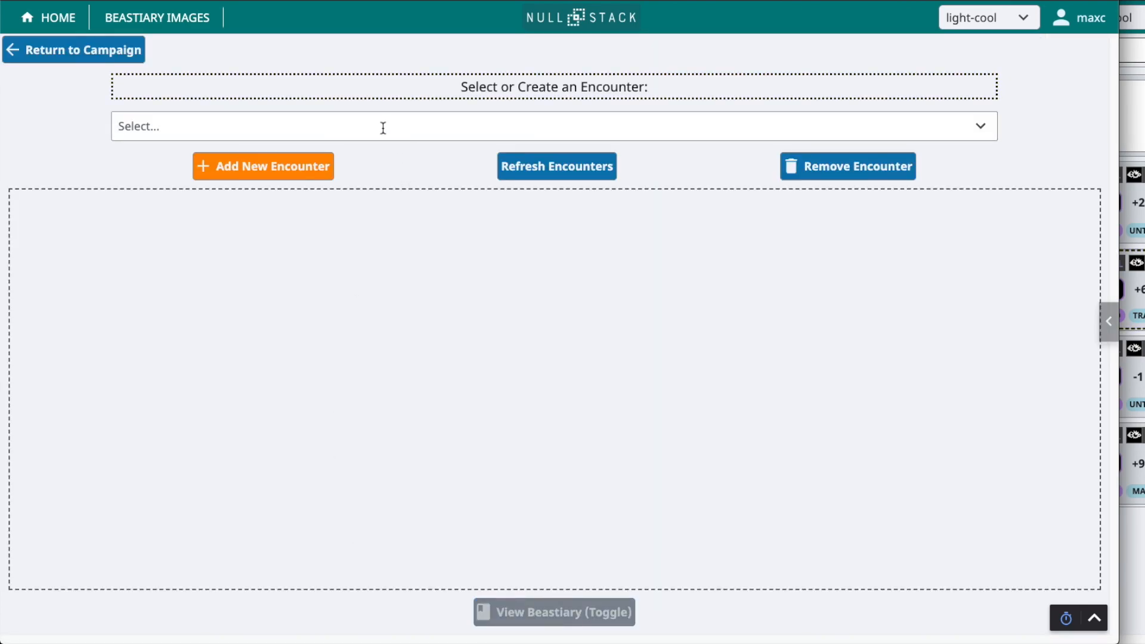
{"action": "left_click", "coordinate": [239, 122]}
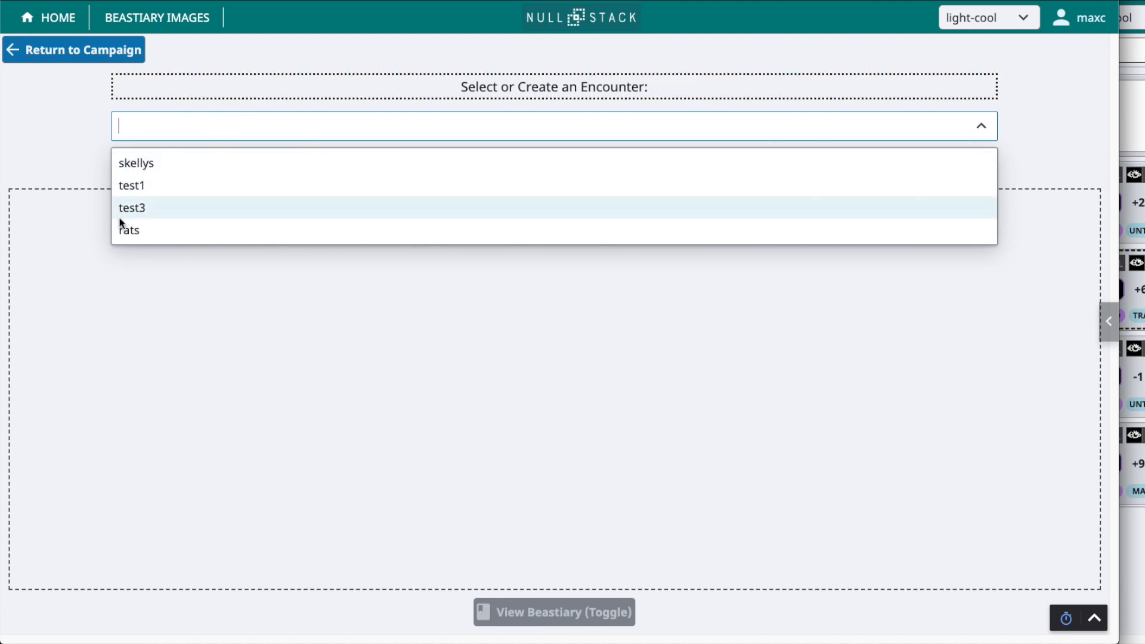
{"action": "left_click", "coordinate": [63, 155]}
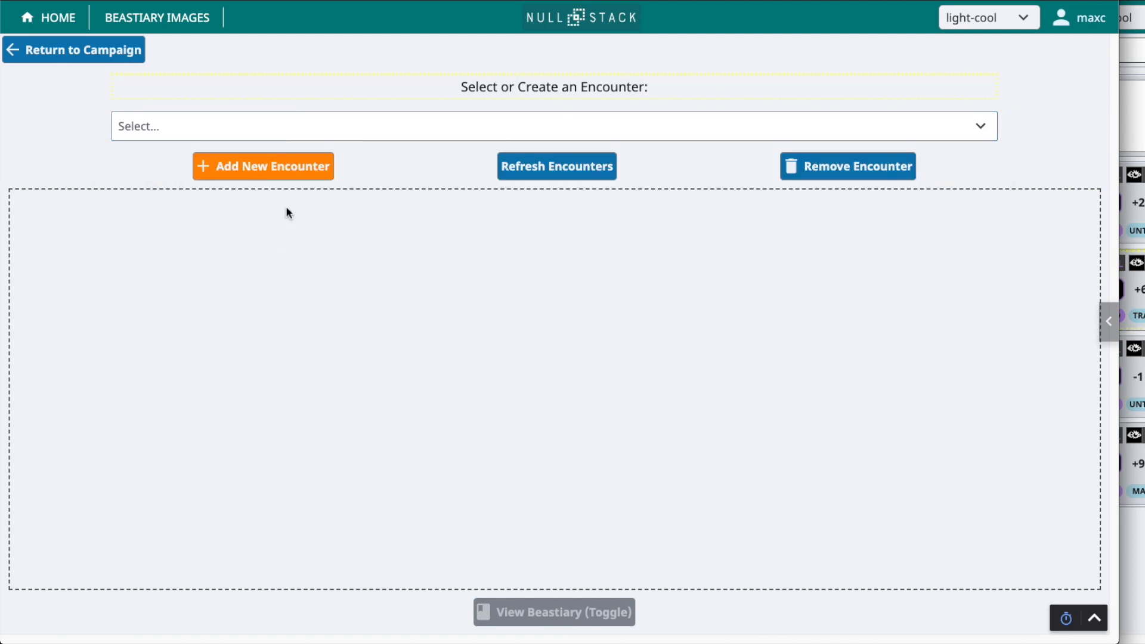
{"action": "left_click", "coordinate": [219, 172]}
{"action": "left_click", "coordinate": [458, 323]}
{"action": "type", "text": "new ee"}
{"action": "type", "text": "ncounter"}
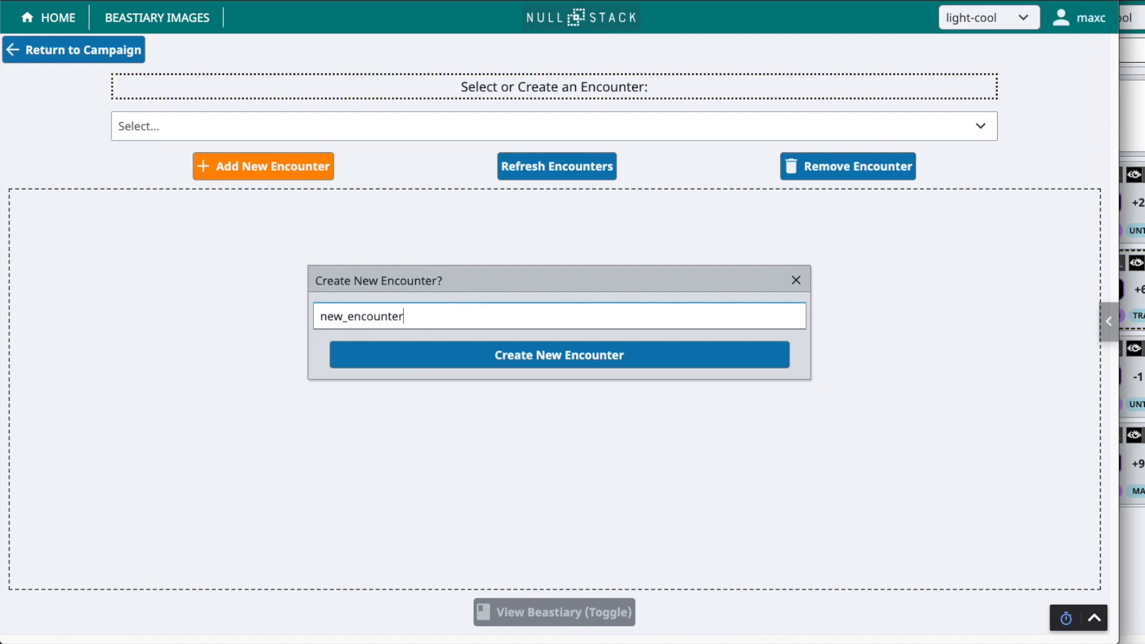
{"action": "left_click", "coordinate": [547, 359]}
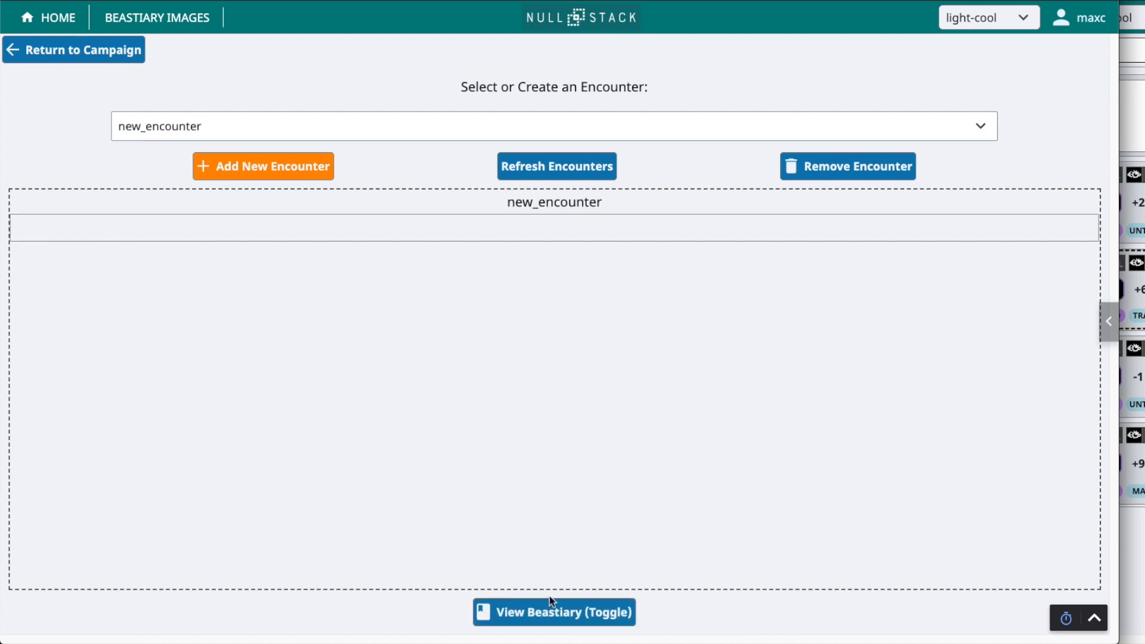
Show the bestiary, choose the Ghast, and add three of them with 30 HP each to new_encounter
{"action": "left_click", "coordinate": [557, 614]}
{"action": "scroll", "coordinate": [987, 418], "scroll_direction": "down", "scroll_amount": 3}
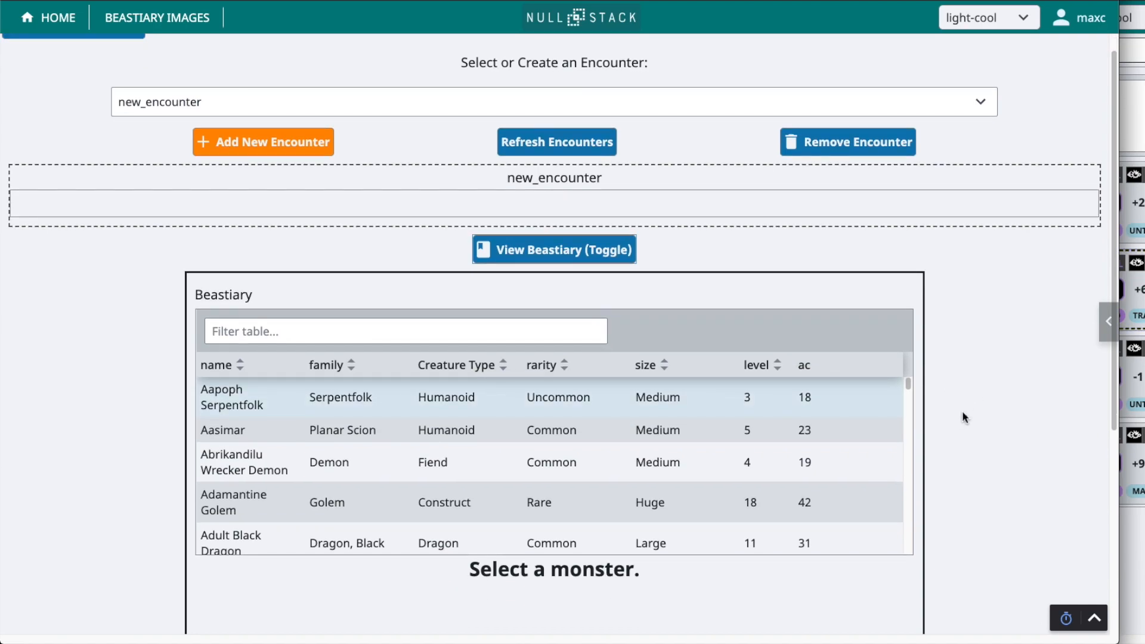
{"action": "left_click", "coordinate": [388, 286]}
{"action": "left_click_drag", "start_coordinate": [908, 264], "coordinate": [907, 324]}
{"action": "left_click", "coordinate": [339, 370]}
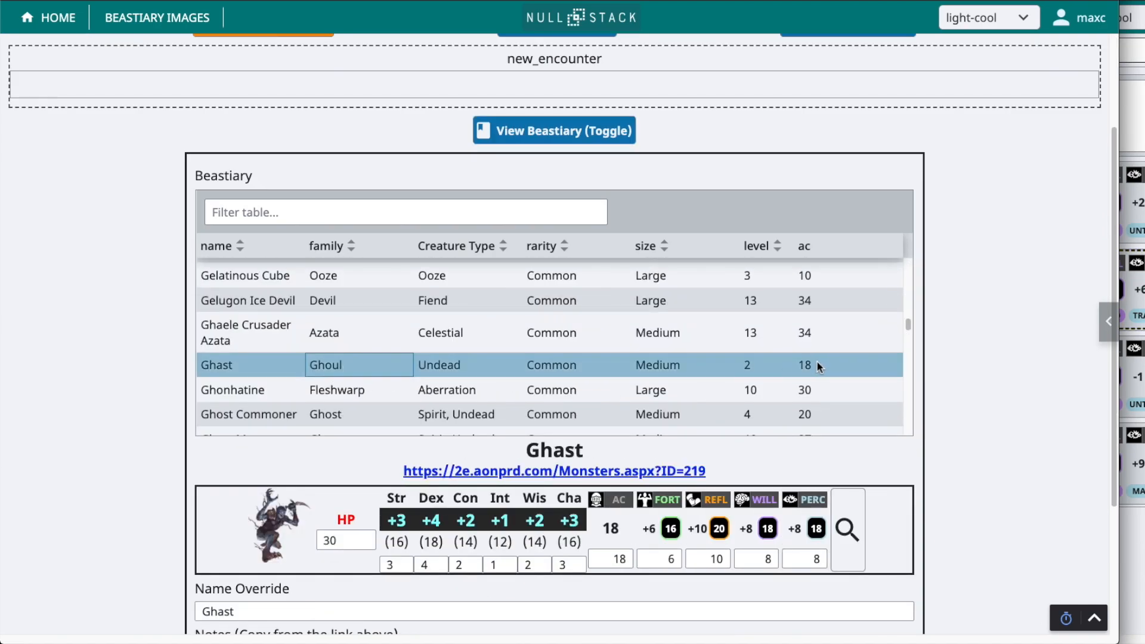
{"action": "scroll", "coordinate": [596, 447], "scroll_direction": "down", "scroll_amount": 4}
{"action": "left_click", "coordinate": [633, 605]}
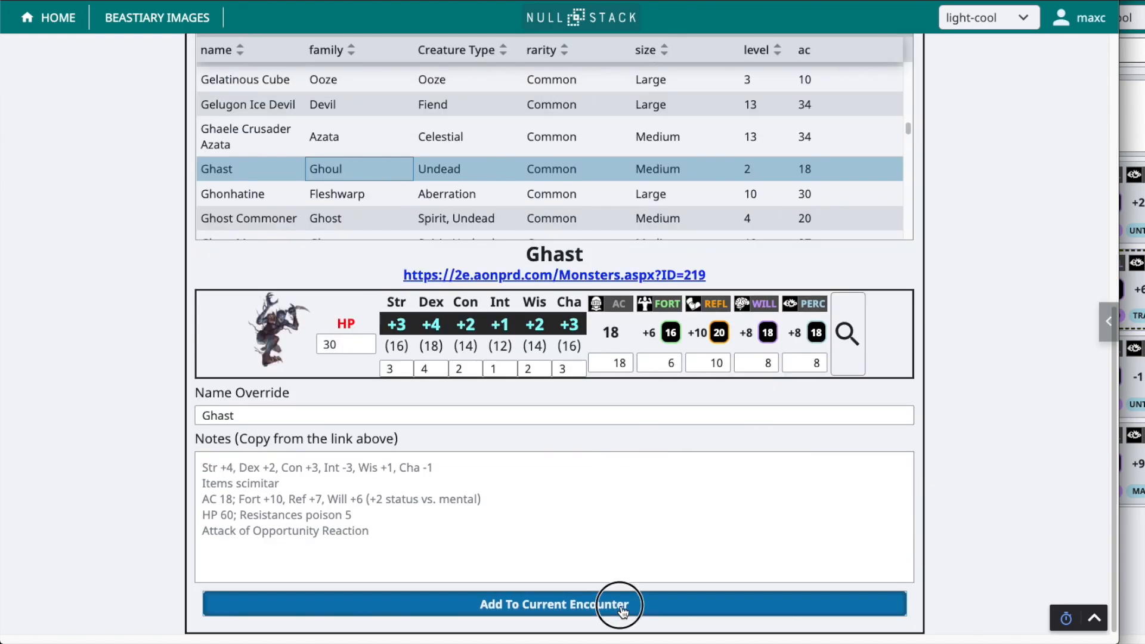
{"action": "scroll", "coordinate": [631, 514], "scroll_direction": "up", "scroll_amount": 7}
Set the Ghast's HP to 50 and add this tougher Ghast to new_encounter
{"action": "scroll", "coordinate": [380, 401], "scroll_direction": "down", "scroll_amount": 5}
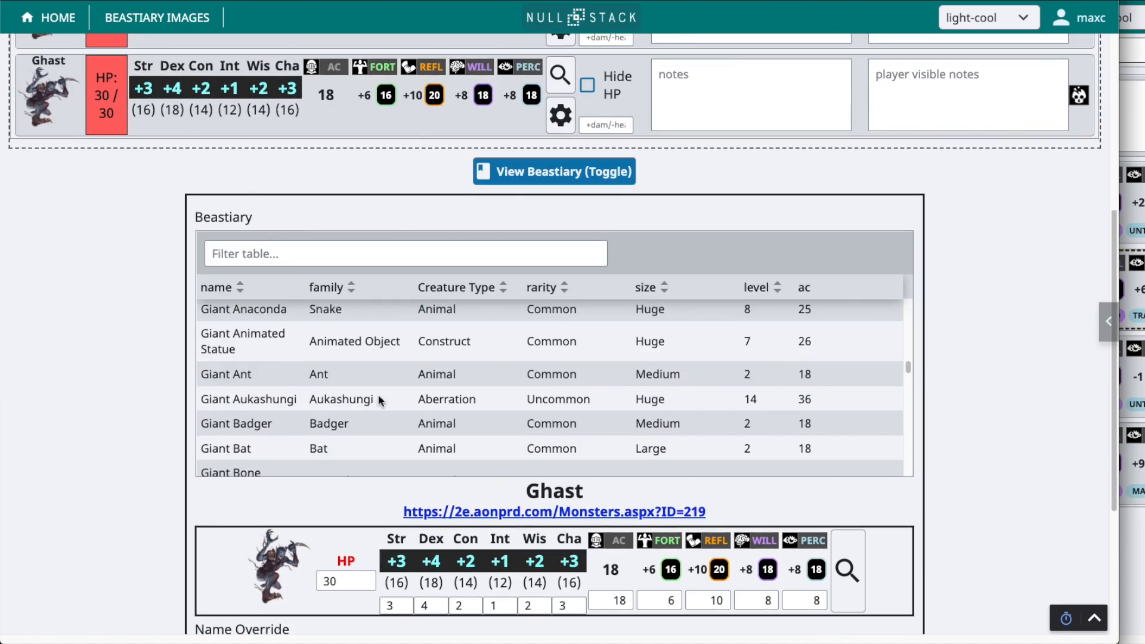
{"action": "left_click_drag", "start_coordinate": [349, 579], "coordinate": [309, 589]}
{"action": "type", "text": "50"}
{"action": "scroll", "coordinate": [298, 614], "scroll_direction": "down", "scroll_amount": 3}
{"action": "left_click", "coordinate": [302, 603]}
{"action": "scroll", "coordinate": [204, 438], "scroll_direction": "up", "scroll_amount": 5}
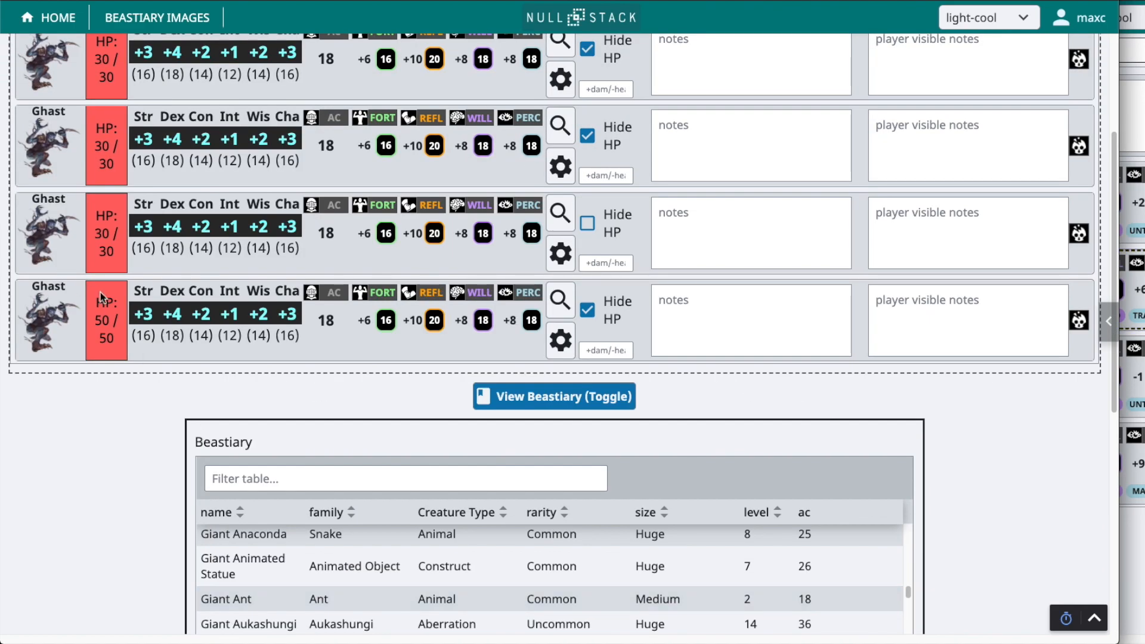
{"action": "scroll", "coordinate": [103, 321], "scroll_direction": "up", "scroll_amount": 3}
Review the Ghast rows in new_encounter and return to the campaign
{"action": "left_click", "coordinate": [975, 520]}
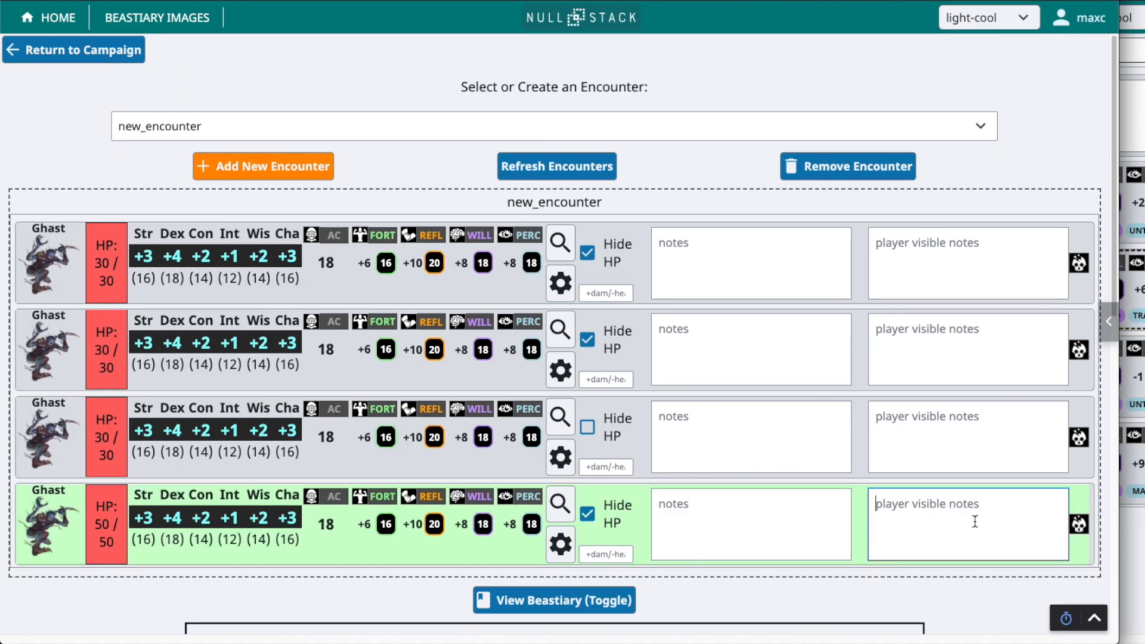
{"action": "scroll", "coordinate": [967, 525], "scroll_direction": "down", "scroll_amount": 4}
{"action": "scroll", "coordinate": [685, 301], "scroll_direction": "up", "scroll_amount": 2}
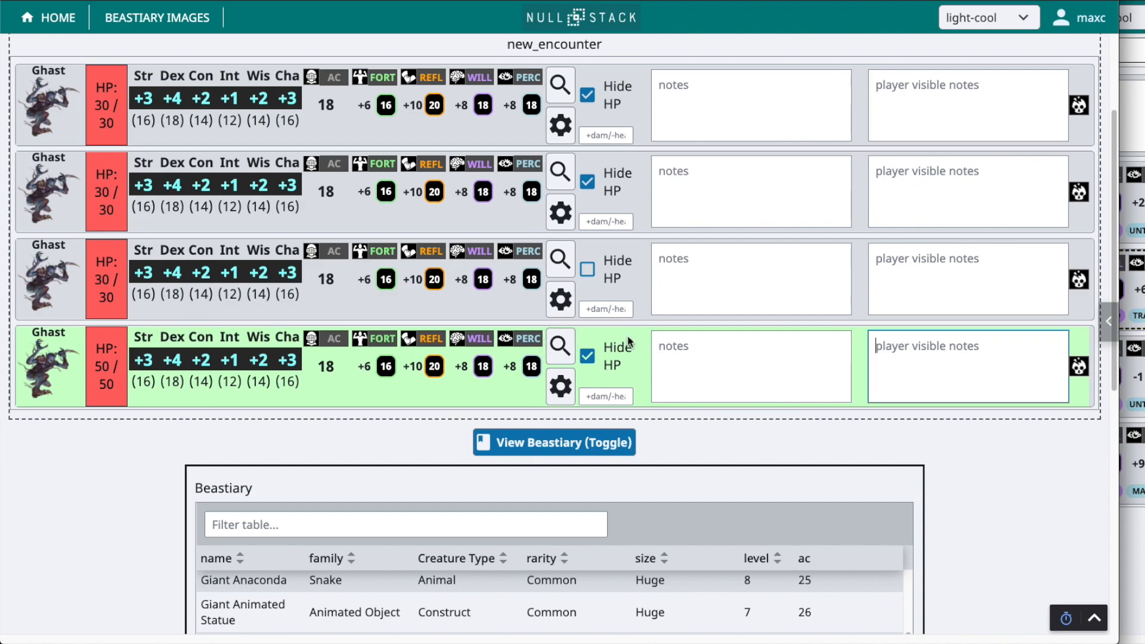
{"action": "scroll", "coordinate": [629, 341], "scroll_direction": "up", "scroll_amount": 3}
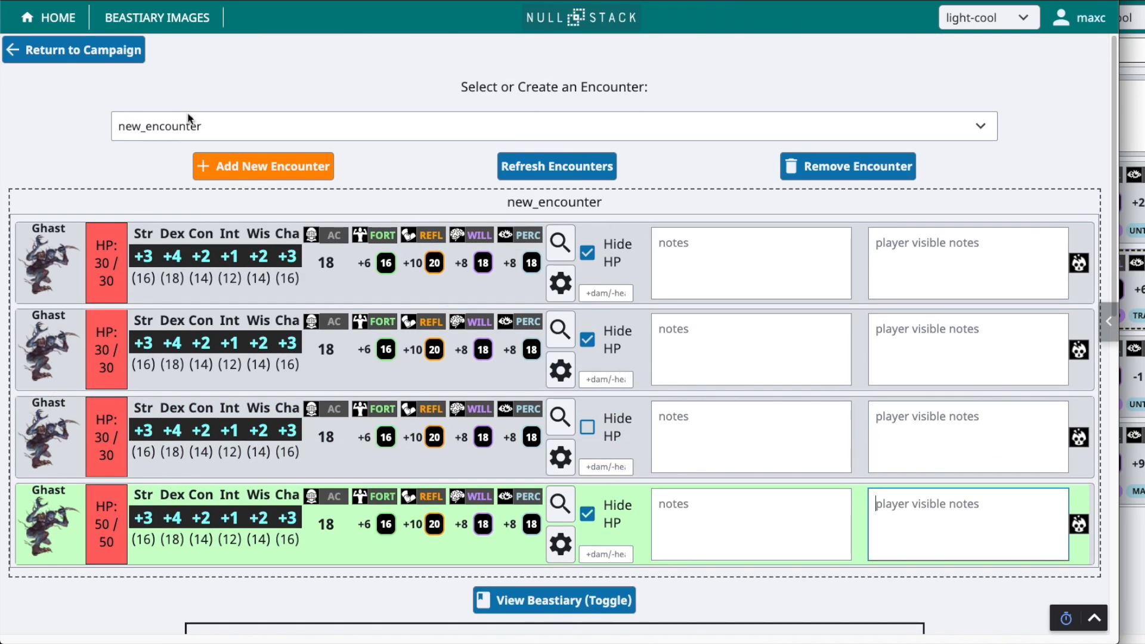
{"action": "left_click", "coordinate": [73, 49]}
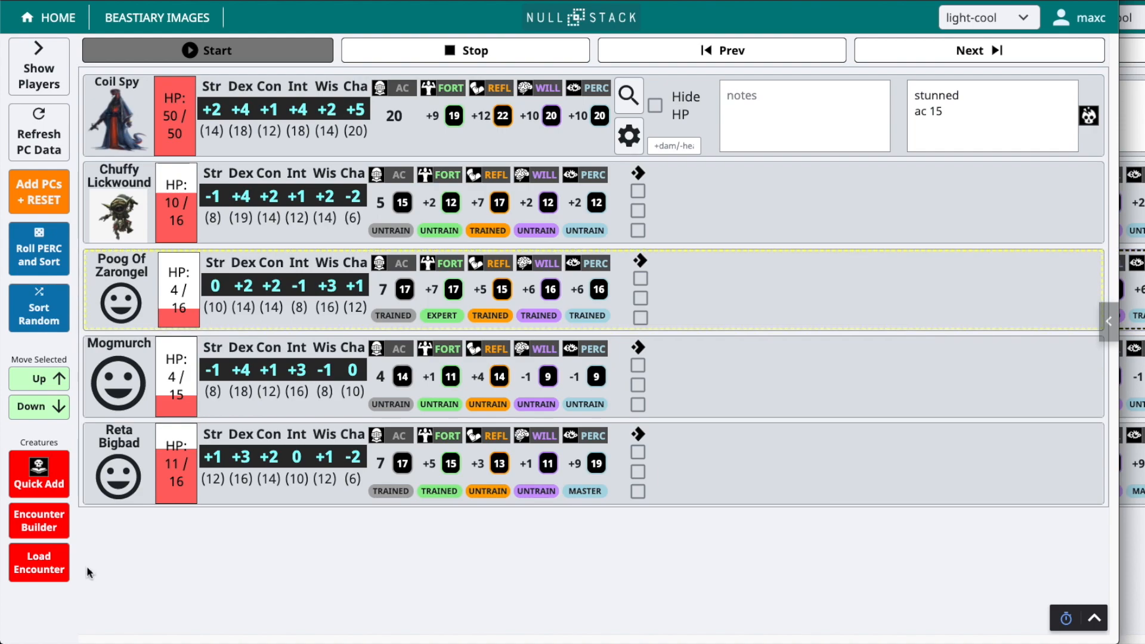
Load the saved new_encounter into the campaign and check the Ghasts in the combatant list
{"action": "left_click", "coordinate": [30, 571]}
{"action": "left_click", "coordinate": [525, 319]}
{"action": "left_click", "coordinate": [455, 440]}
{"action": "left_click", "coordinate": [560, 357]}
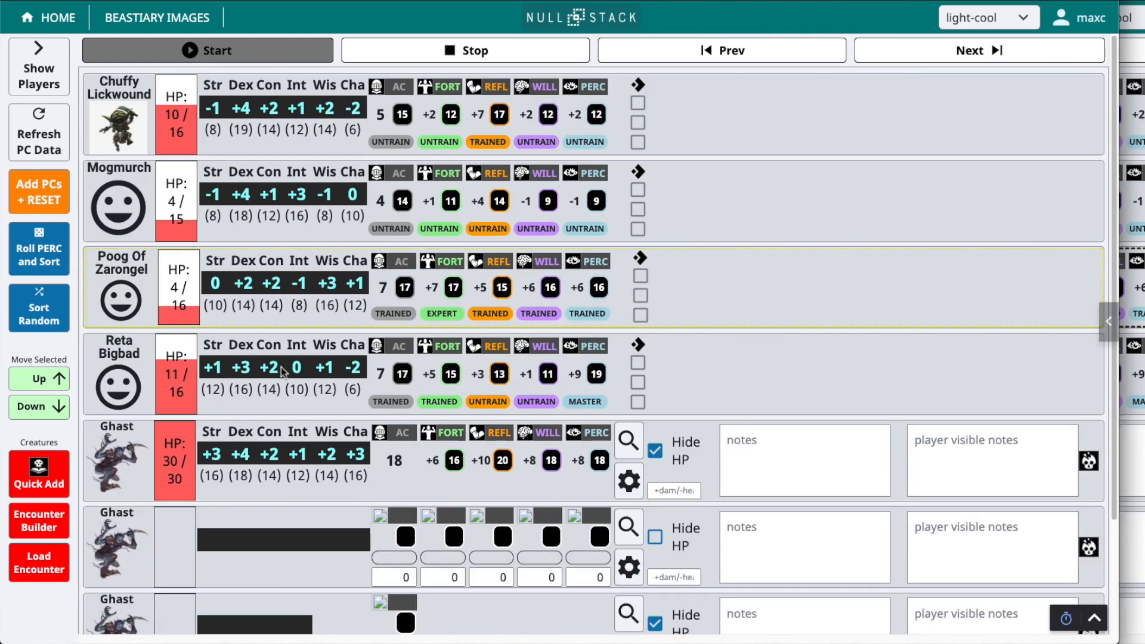
{"action": "scroll", "coordinate": [142, 412], "scroll_direction": "down", "scroll_amount": 3}
{"action": "scroll", "coordinate": [152, 567], "scroll_direction": "up", "scroll_amount": 3}
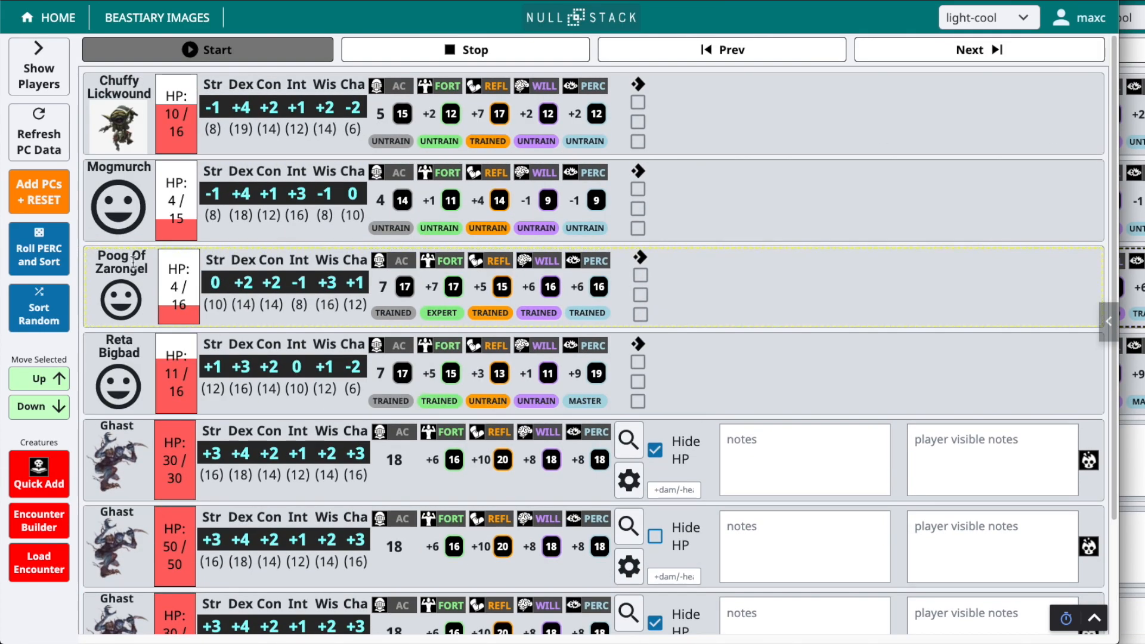
Roll Perception to sort the combatants into initiative order, start the combat, and look over the turn order
{"action": "left_click", "coordinate": [55, 251]}
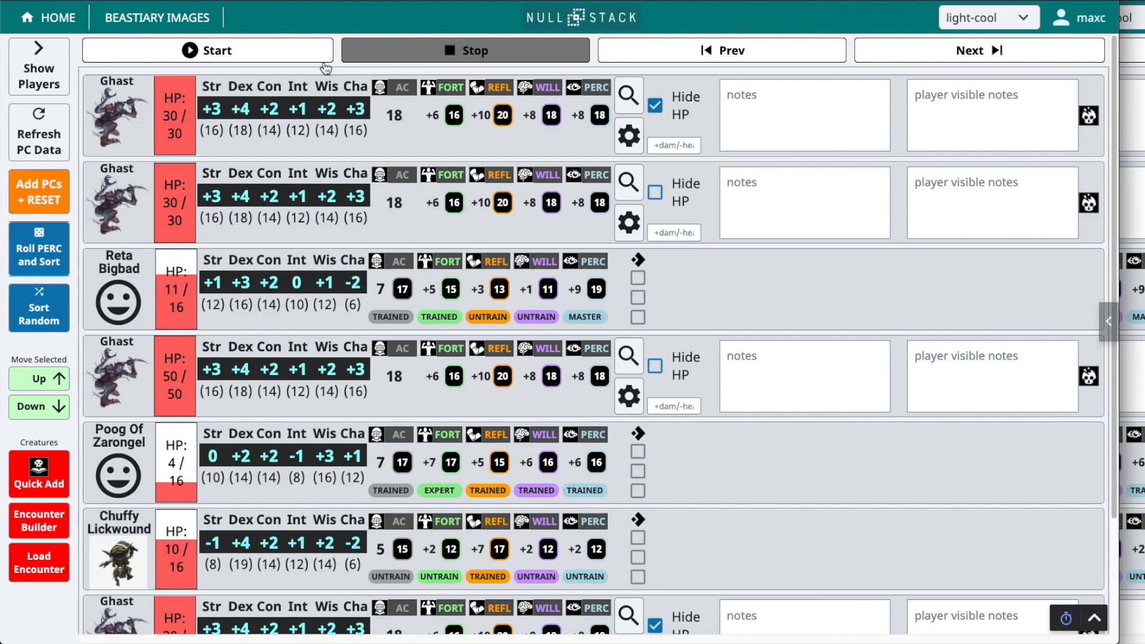
{"action": "left_click", "coordinate": [323, 60]}
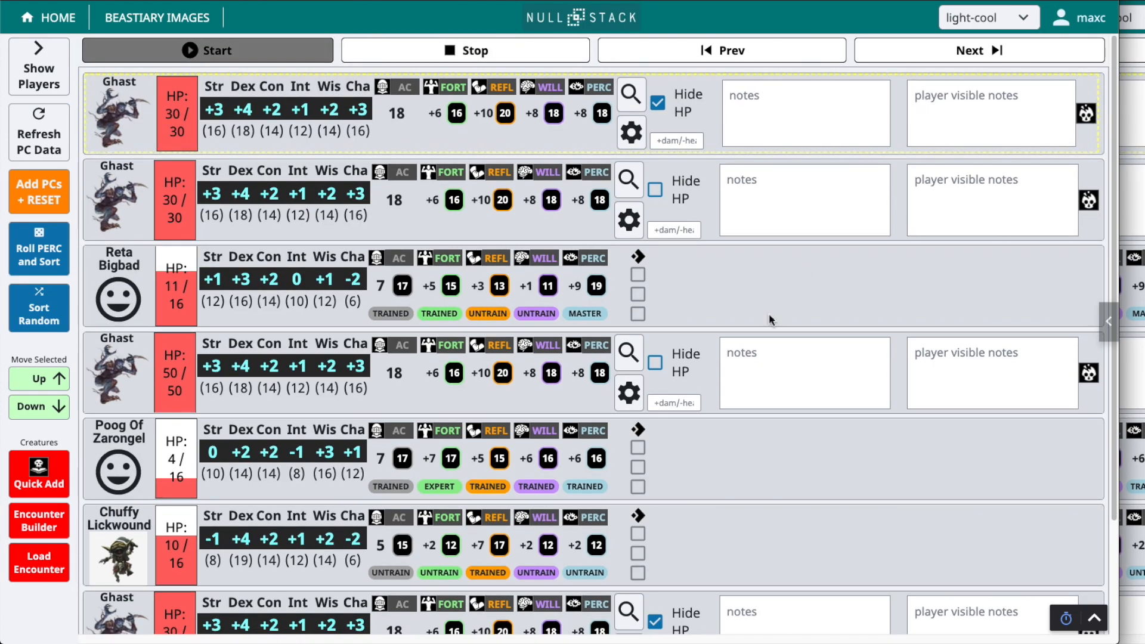
{"action": "scroll", "coordinate": [706, 389], "scroll_direction": "down", "scroll_amount": 2}
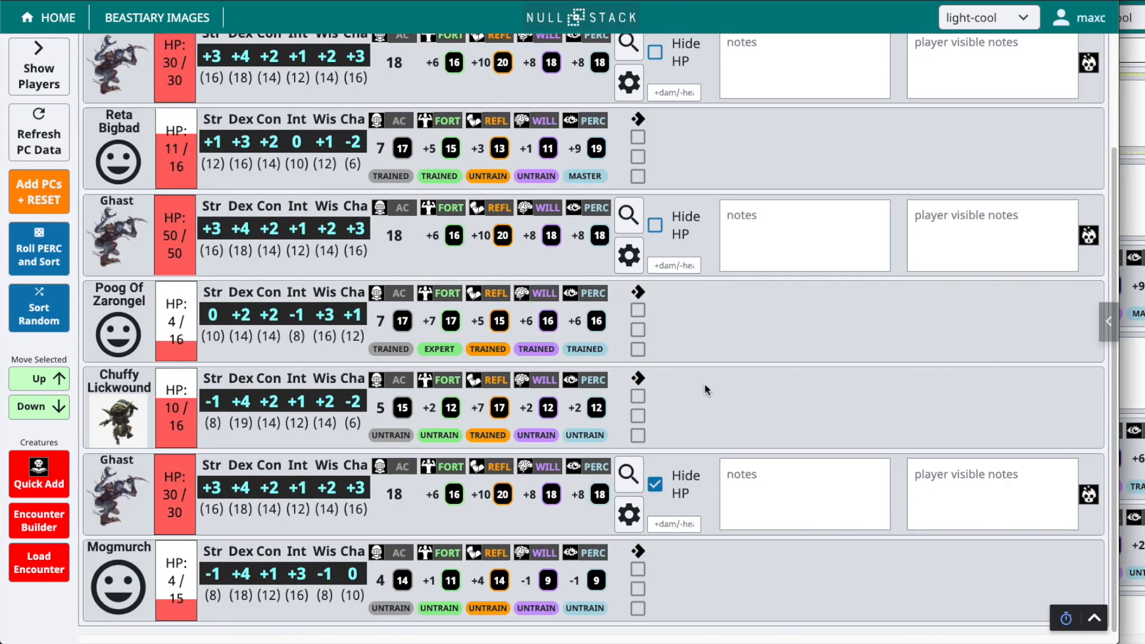
{"action": "scroll", "coordinate": [706, 389], "scroll_direction": "up", "scroll_amount": 2}
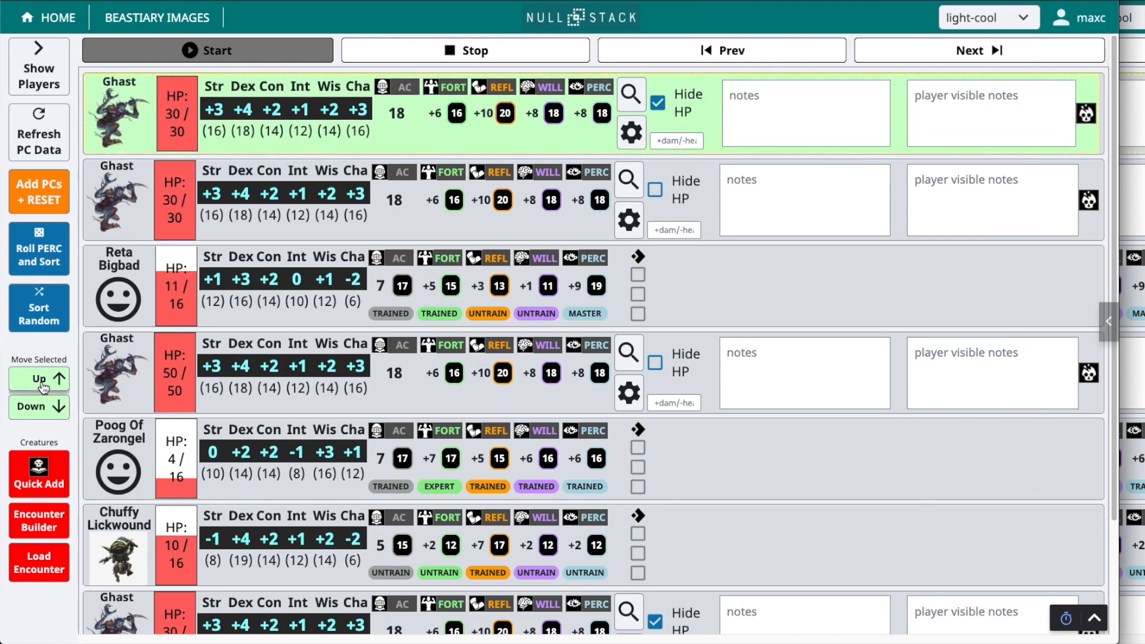
Reposition the active Ghast directly above Reta Bigbad and move Poog Of Zarongel to the top of the initiative order
{"action": "left_click", "coordinate": [39, 406]}
{"action": "left_click", "coordinate": [41, 379]}
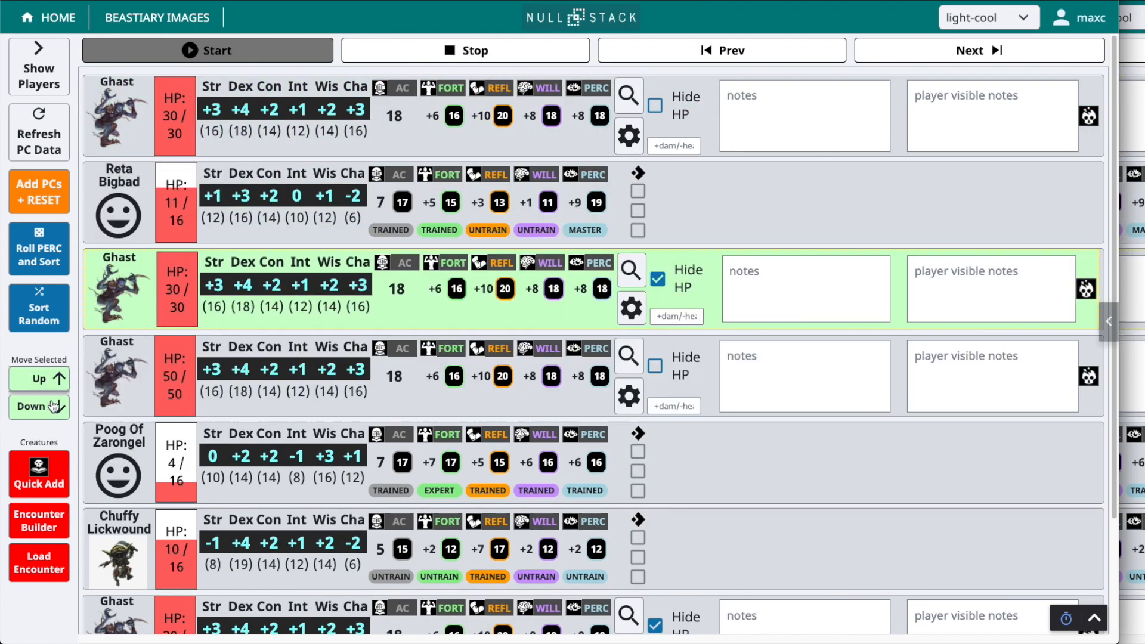
{"action": "left_click", "coordinate": [41, 379]}
{"action": "left_click", "coordinate": [40, 380]}
{"action": "left_click", "coordinate": [39, 380]}
{"action": "left_click", "coordinate": [40, 380]}
{"action": "left_click", "coordinate": [40, 380]}
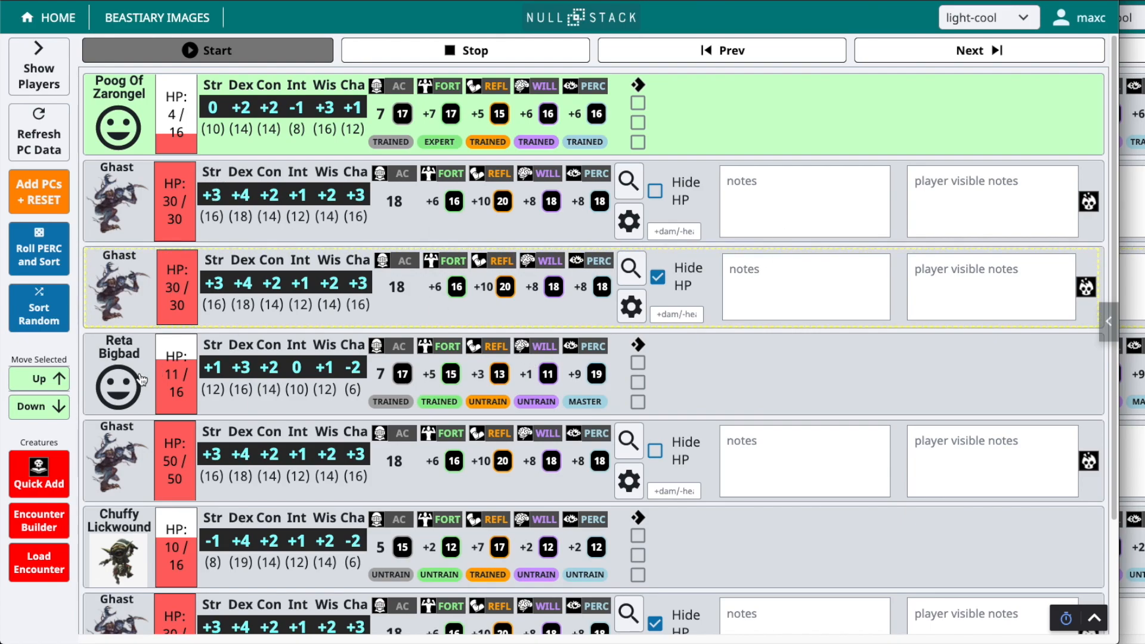
Select Reta Bigbad in the tracker, switch to her character sheet, and apply 5 damage to her hit points
{"action": "left_click", "coordinate": [132, 406]}
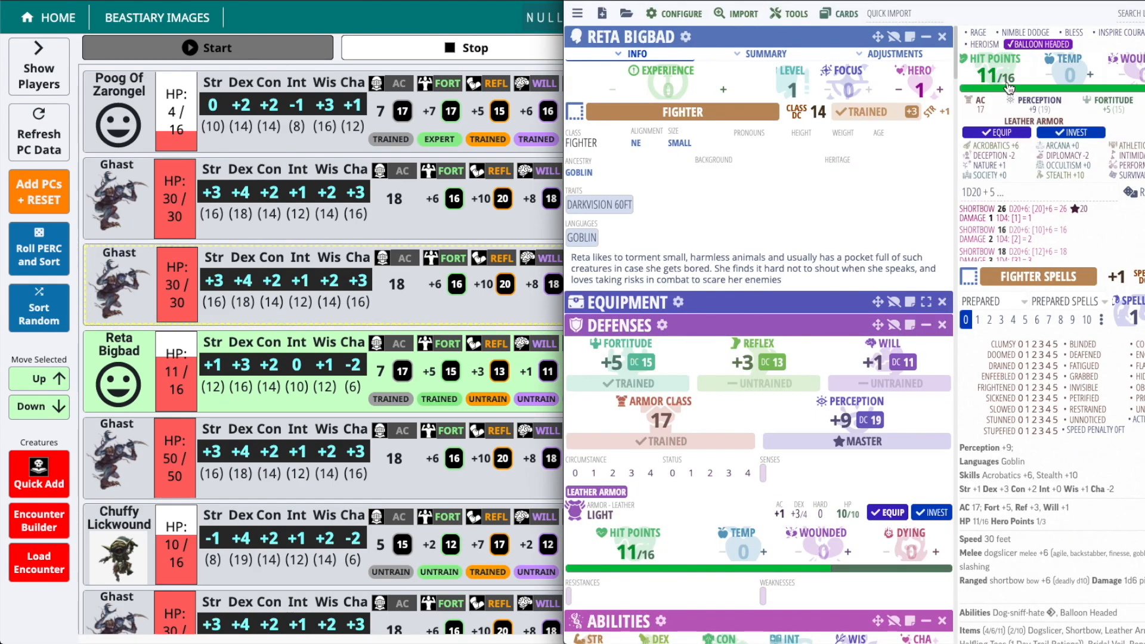
{"action": "left_click", "coordinate": [1008, 84]}
{"action": "type", "text": "-5"}
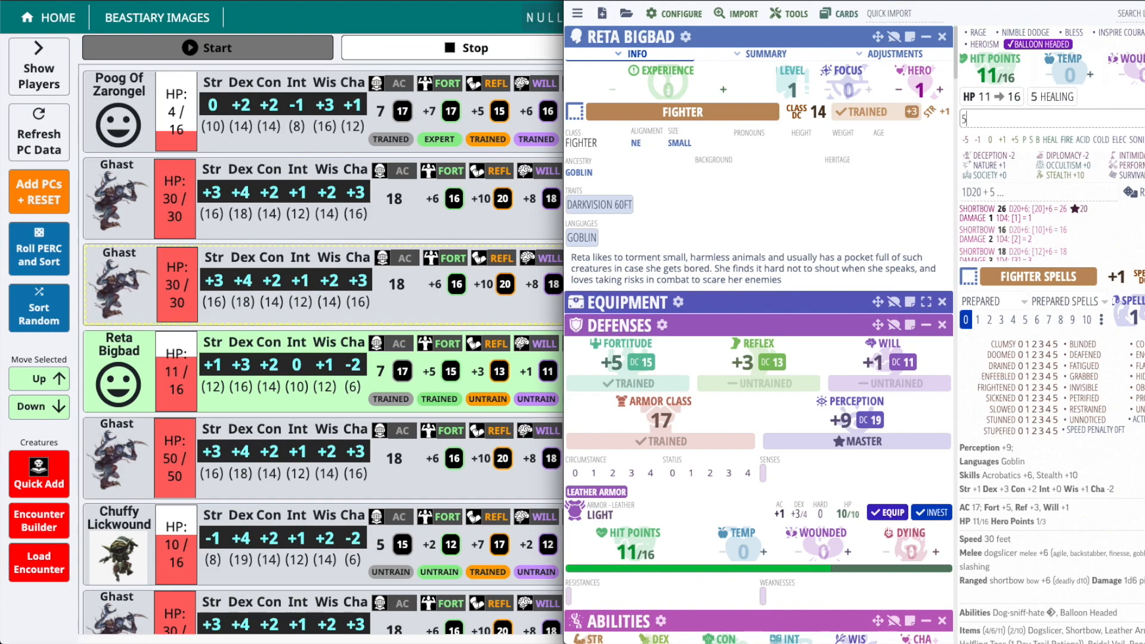
{"action": "key", "text": "Return"}
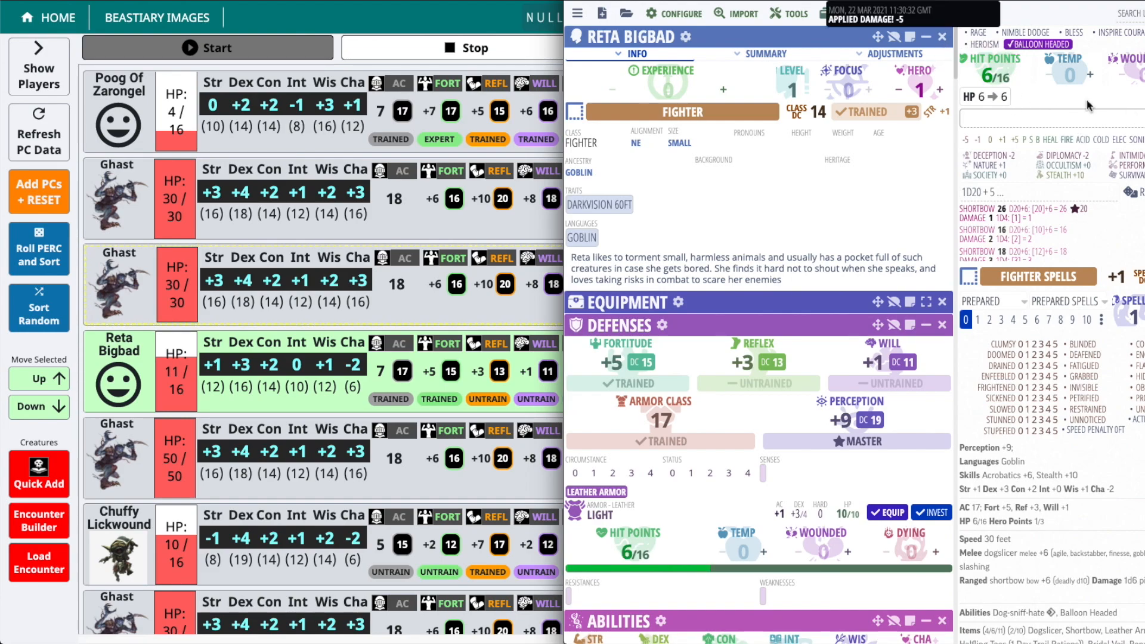
Switch back to the campaign tracker, refresh the player character data, and look through the combatant list
{"action": "left_click", "coordinate": [58, 130]}
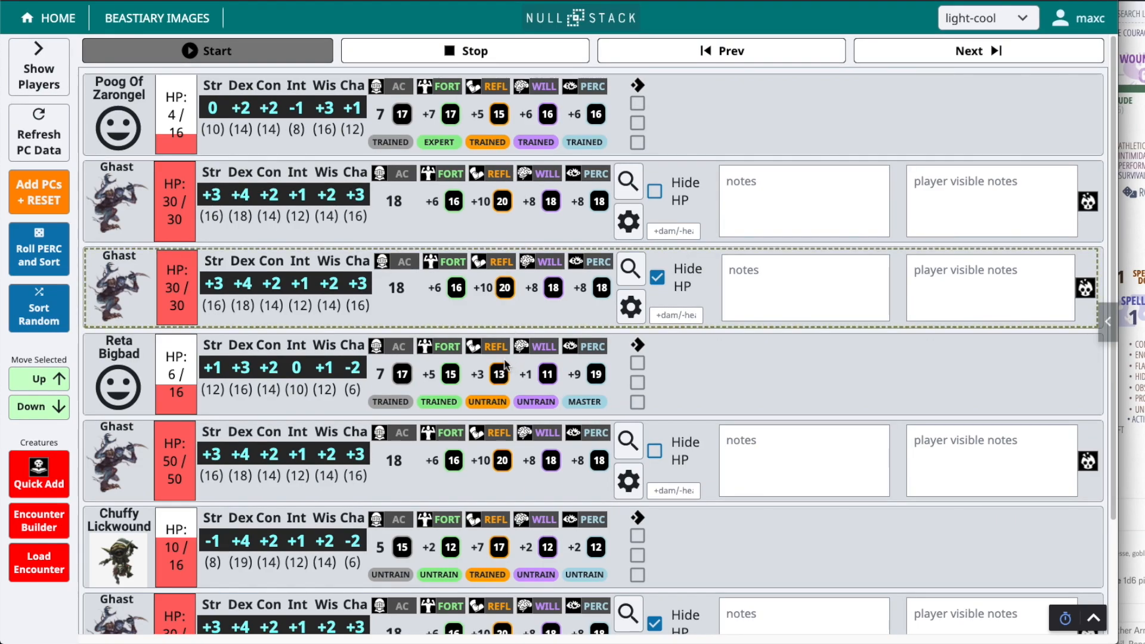
{"action": "scroll", "coordinate": [468, 317], "scroll_direction": "down", "scroll_amount": 2}
{"action": "scroll", "coordinate": [469, 334], "scroll_direction": "down", "scroll_amount": 1}
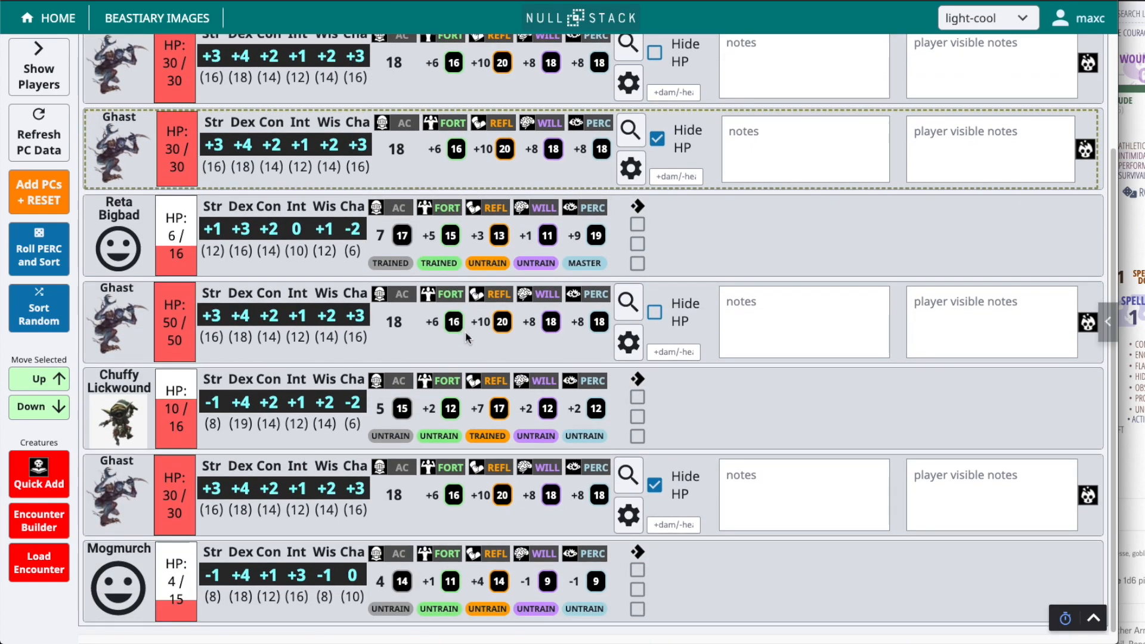
{"action": "scroll", "coordinate": [472, 345], "scroll_direction": "up", "scroll_amount": 2}
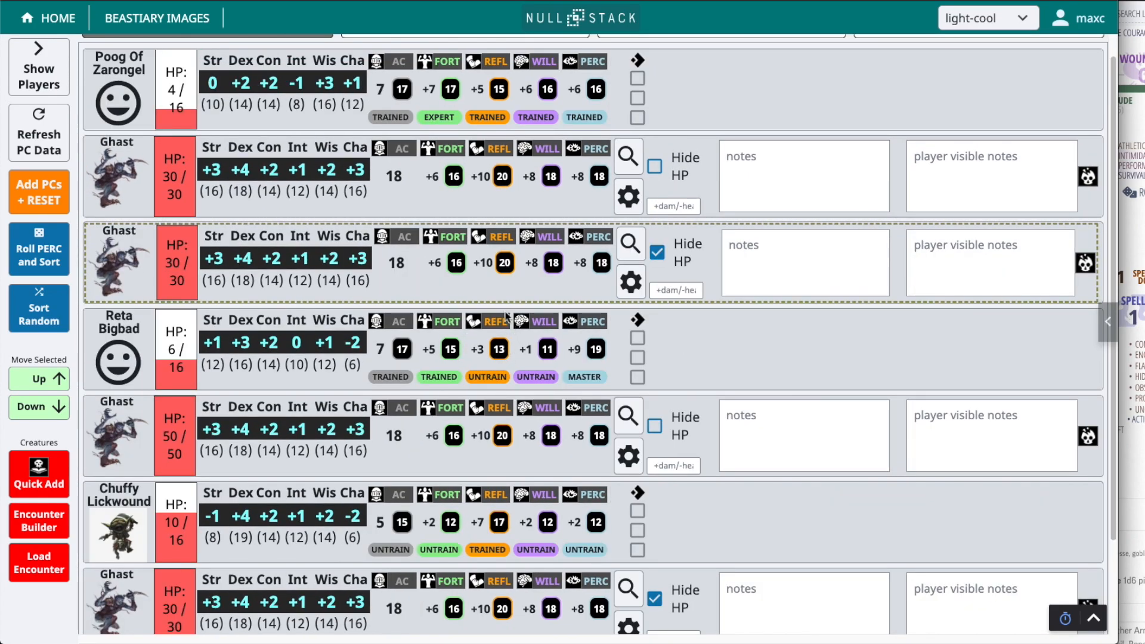
{"action": "scroll", "coordinate": [498, 290], "scroll_direction": "up", "scroll_amount": 1}
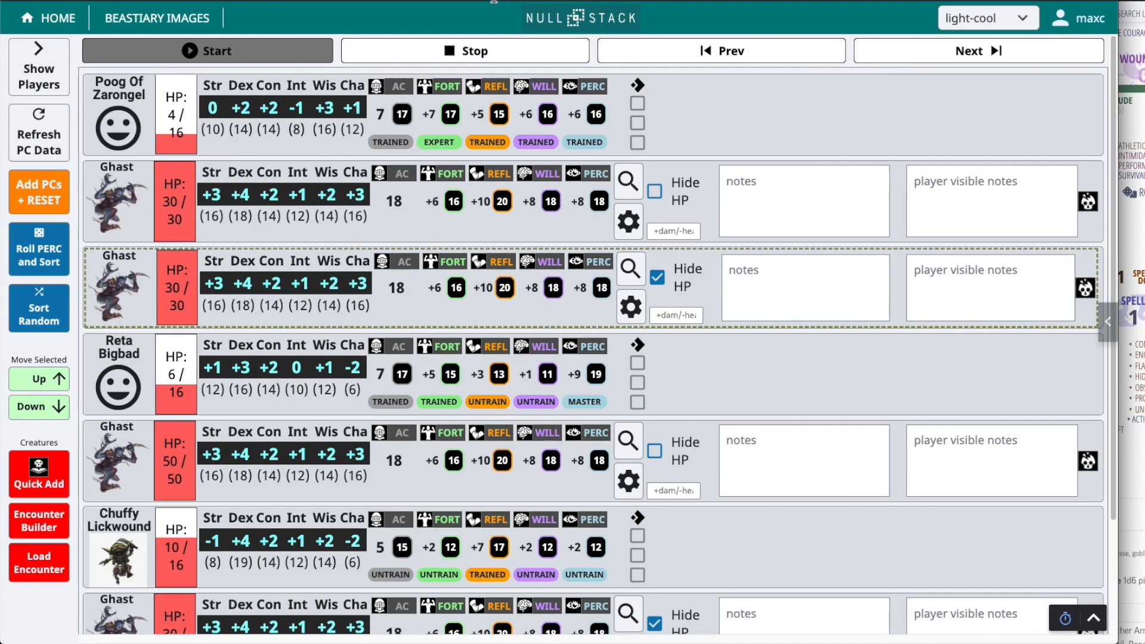